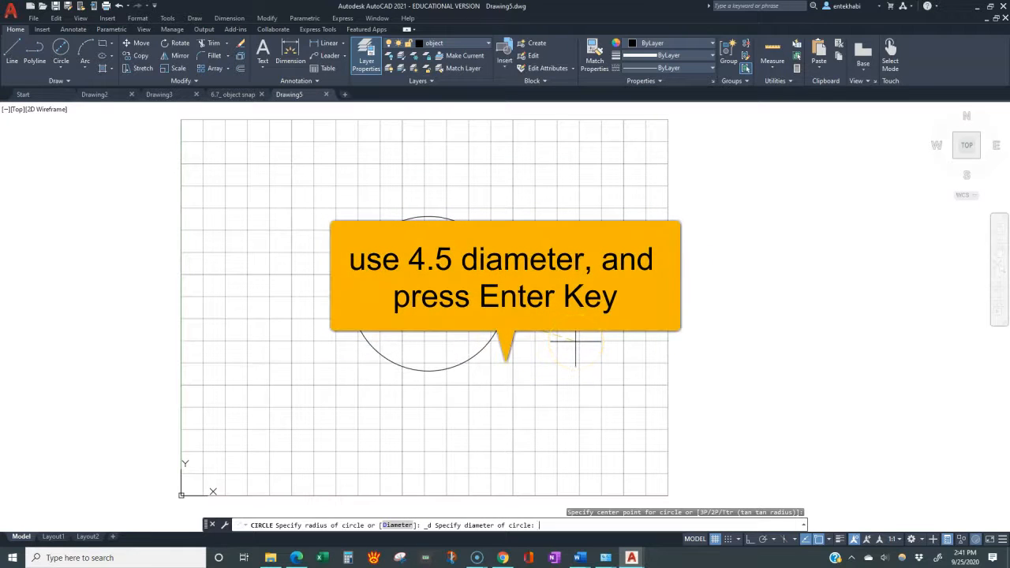
Complete the center-diameter circle in the middle of the grid with a diameter of 4.5.
{"action": "key", "text": "Return"}
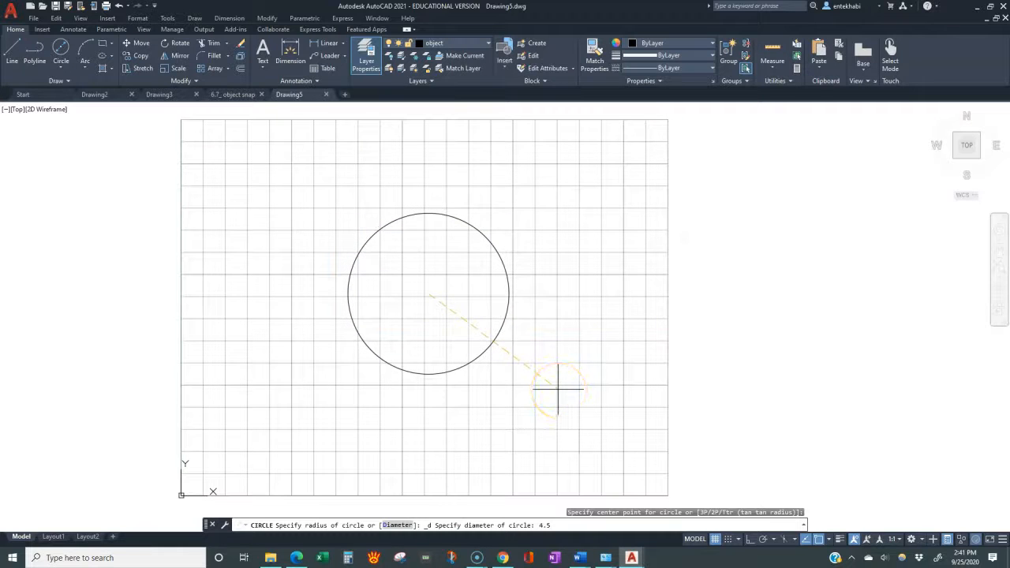
{"action": "key", "text": "Return"}
{"action": "left_click", "coordinate": [453, 358]}
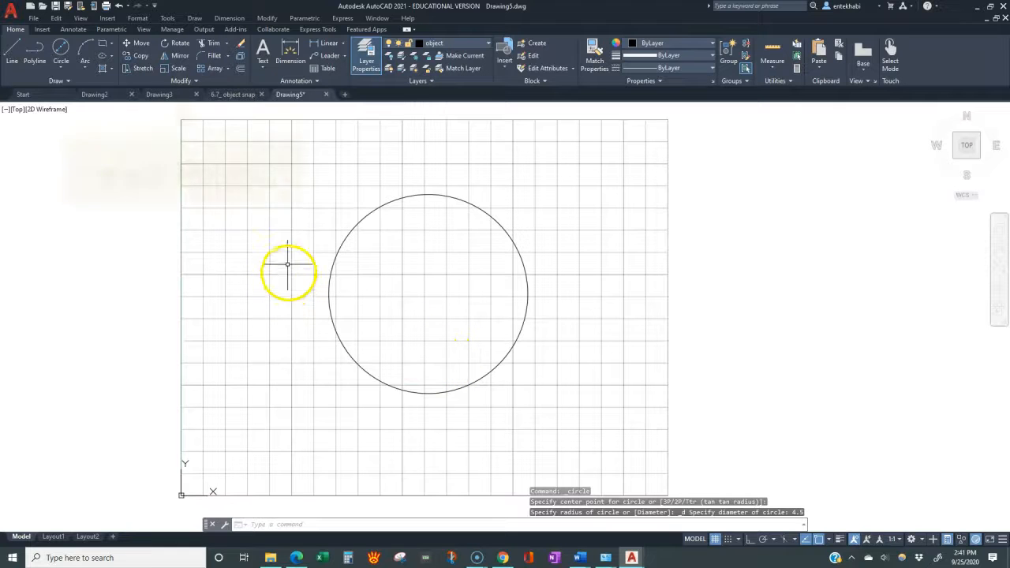
Draw a 3-sided polygon circumscribed about the circle, centred on it, with Ortho on and the radius snapped to the circle's top quadrant.
{"action": "left_click", "coordinate": [196, 19]}
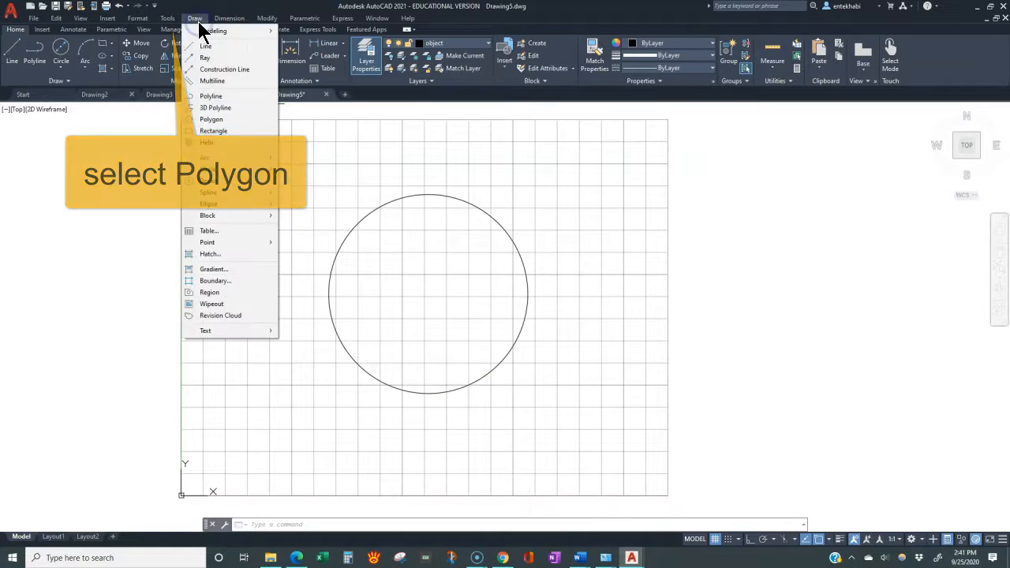
{"action": "left_click", "coordinate": [210, 121]}
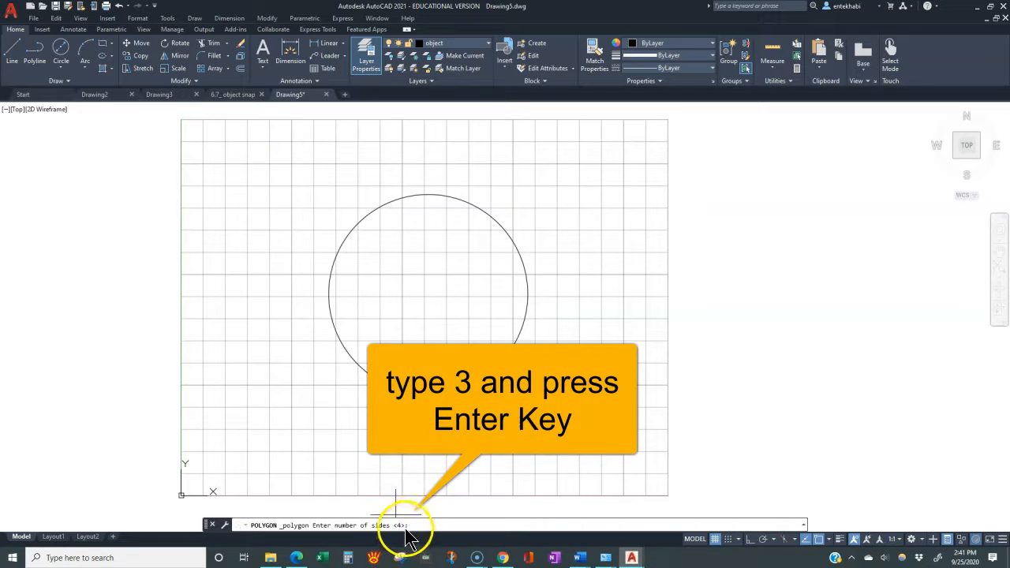
{"action": "type", "text": "3"}
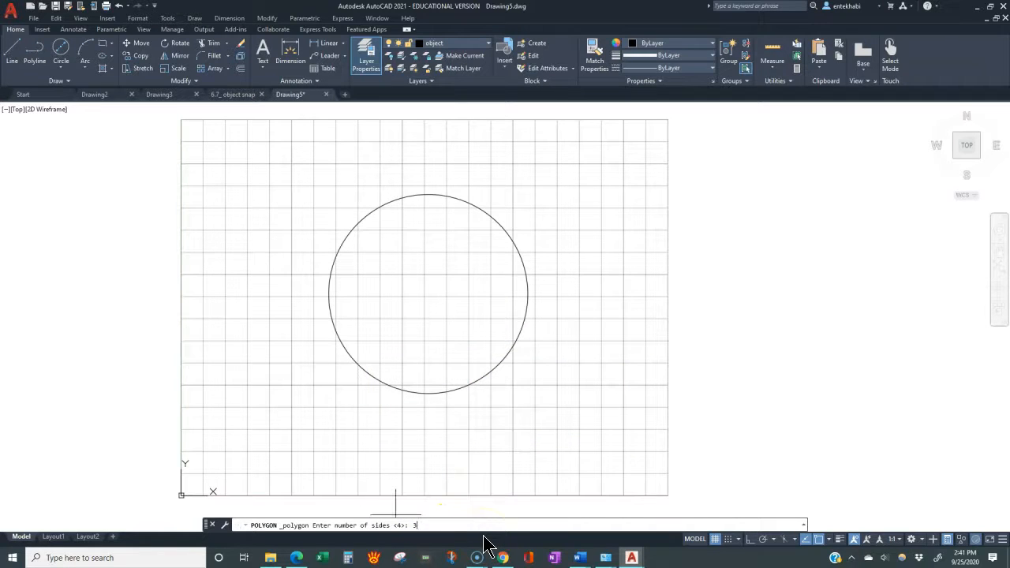
{"action": "key", "text": "Return"}
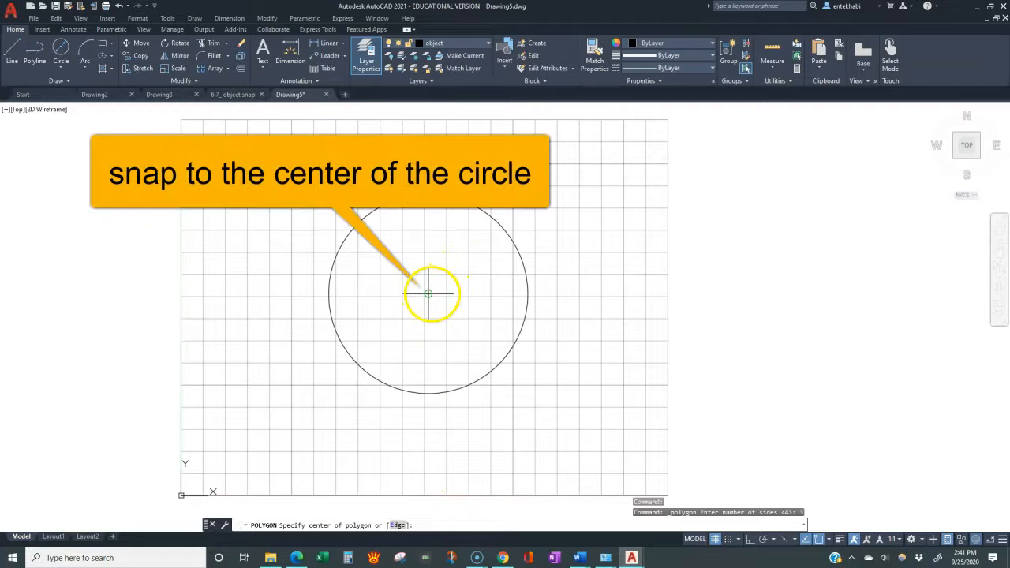
{"action": "left_click", "coordinate": [429, 294]}
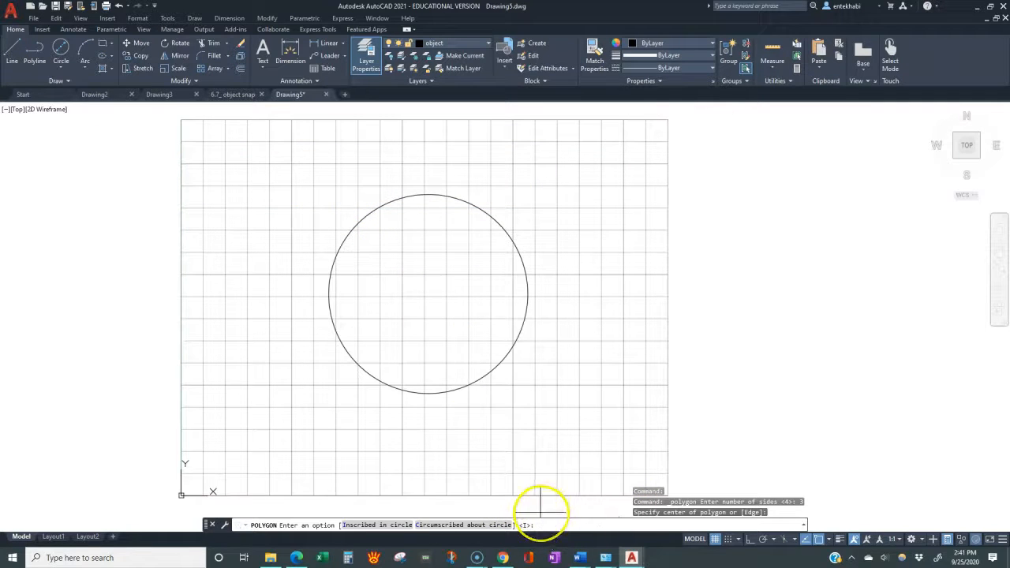
{"action": "type", "text": "c"}
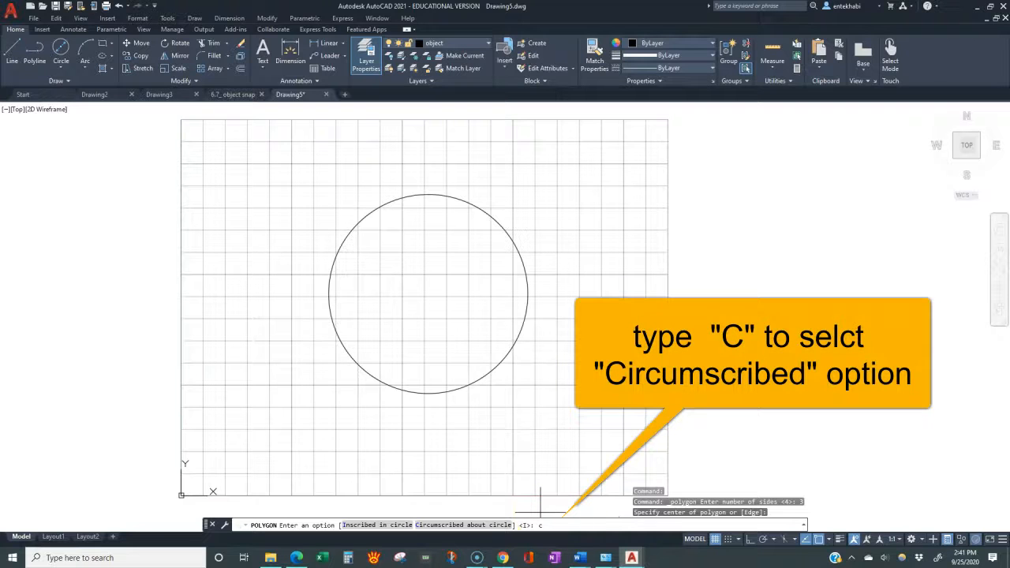
{"action": "key", "text": "Return"}
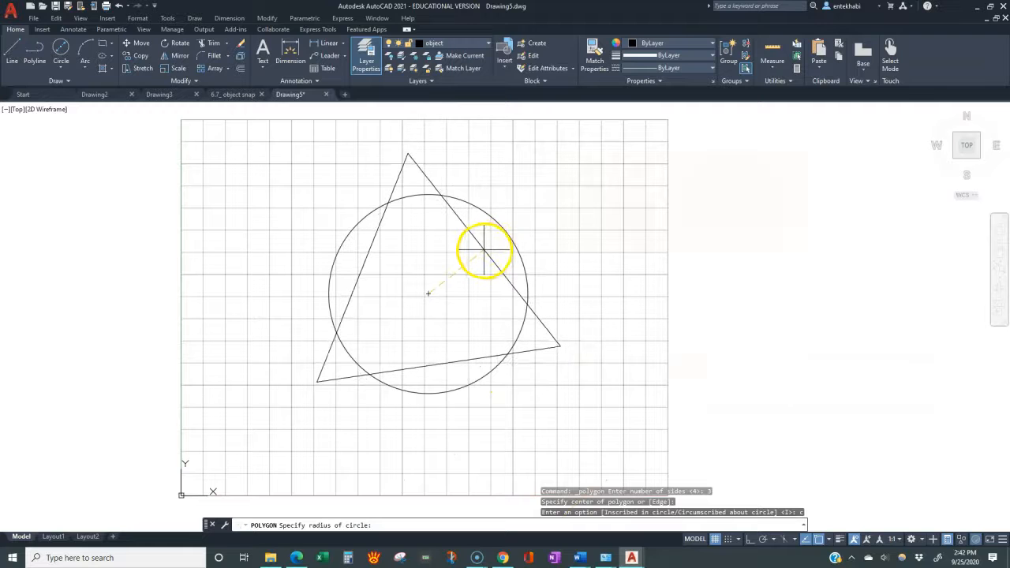
{"action": "key", "text": "F8"}
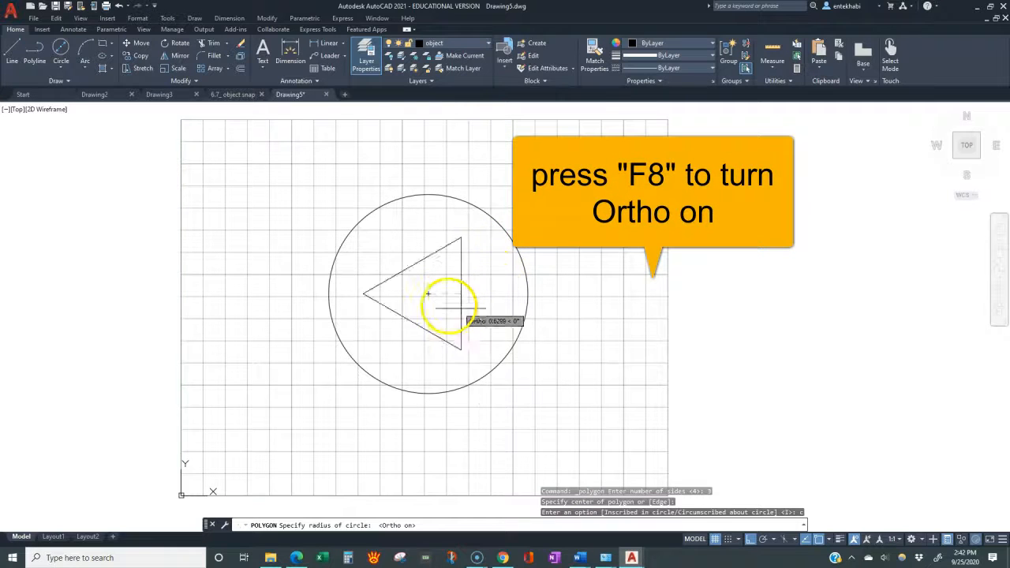
{"action": "left_click", "coordinate": [427, 194]}
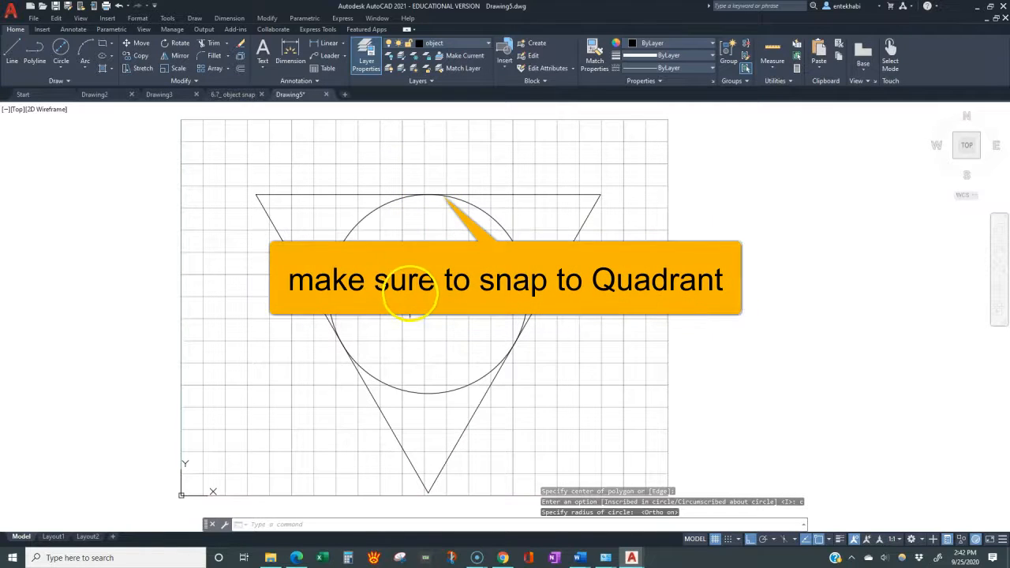
Move both the circle and the triangle to the Center Lines layer and clear the selection.
{"action": "left_click", "coordinate": [470, 206]}
{"action": "left_click", "coordinate": [476, 194]}
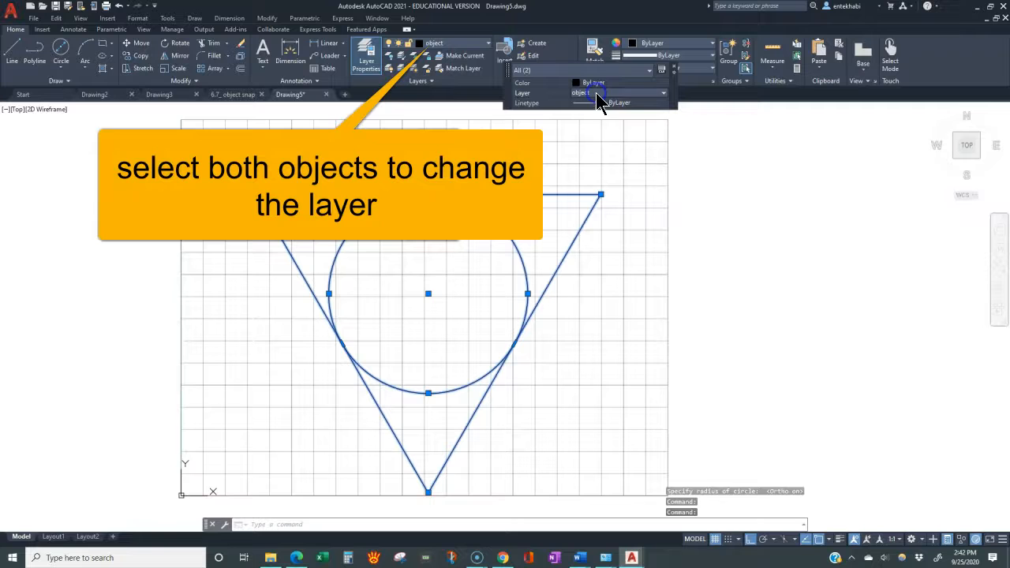
{"action": "left_click", "coordinate": [662, 94]}
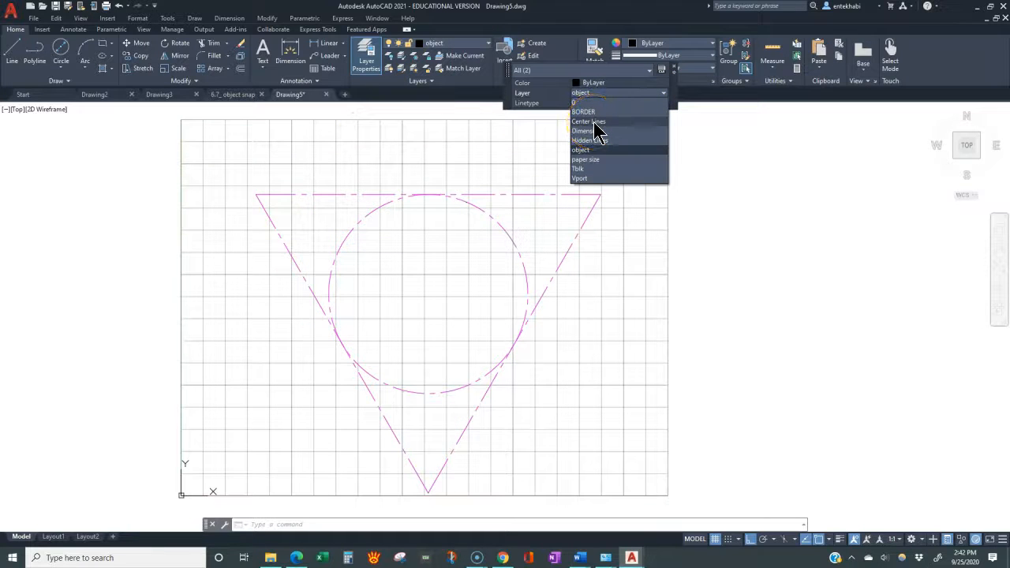
{"action": "left_click", "coordinate": [489, 46]}
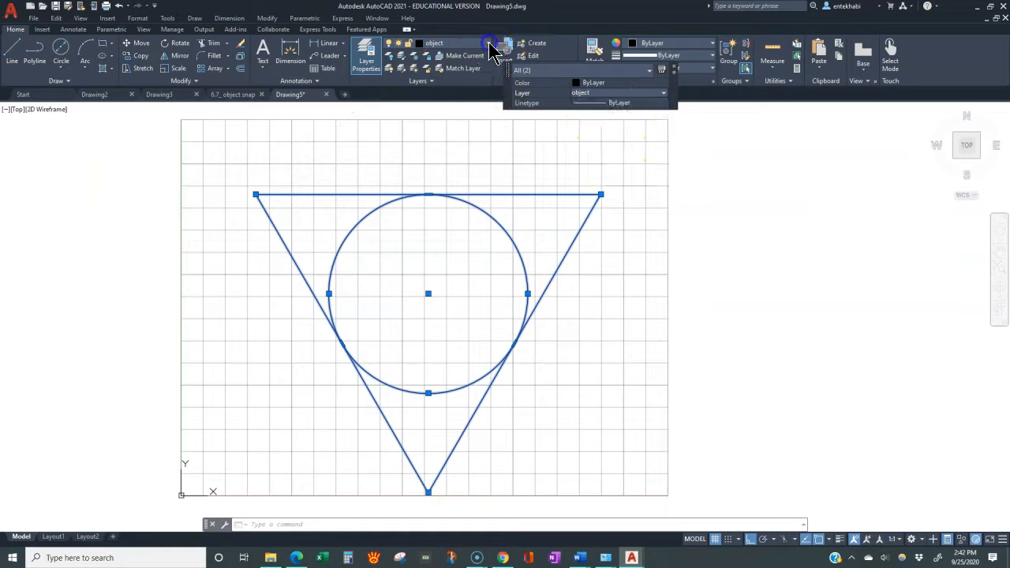
{"action": "left_click", "coordinate": [489, 45]}
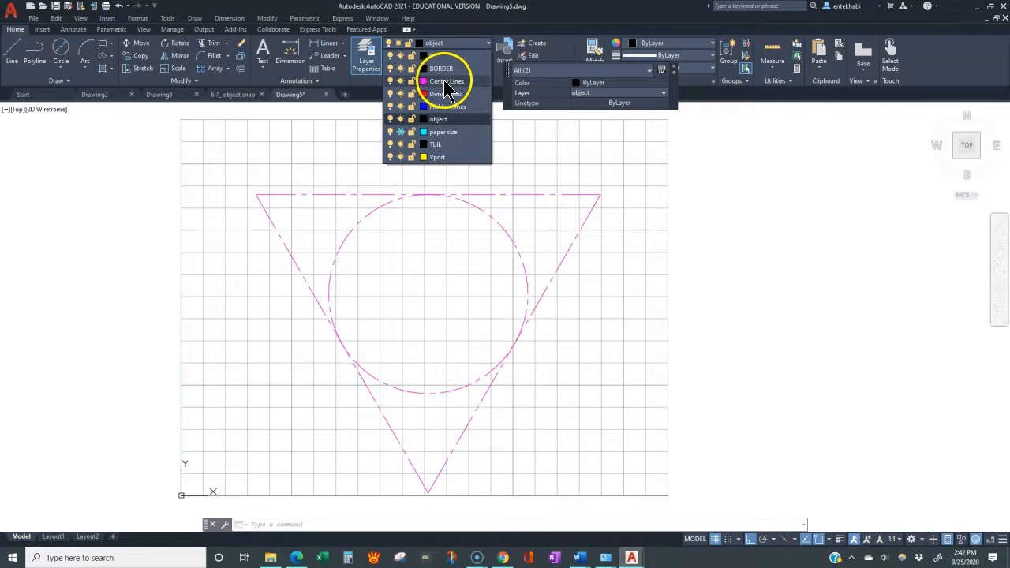
{"action": "left_click", "coordinate": [445, 82]}
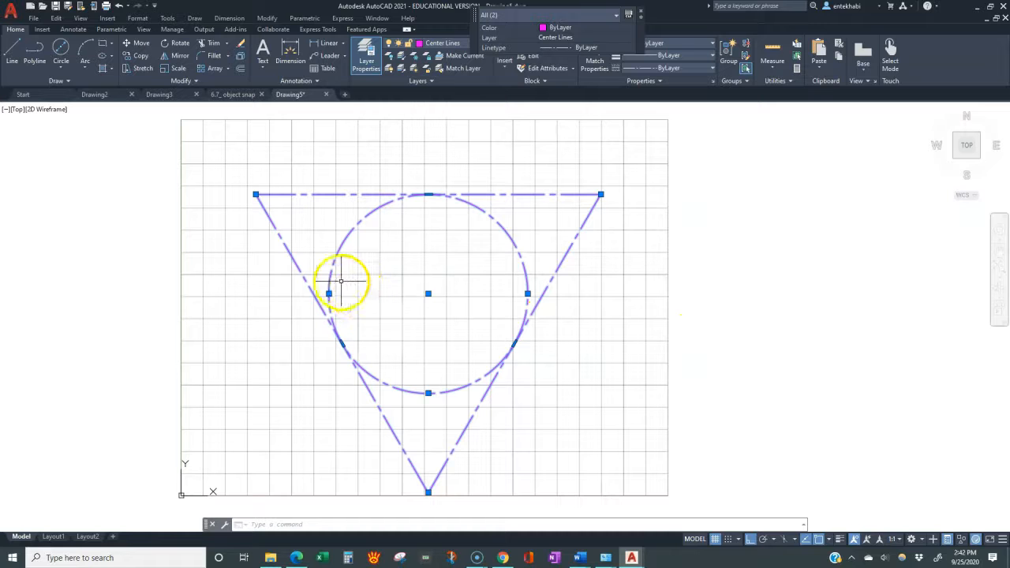
{"action": "key", "text": "Escape"}
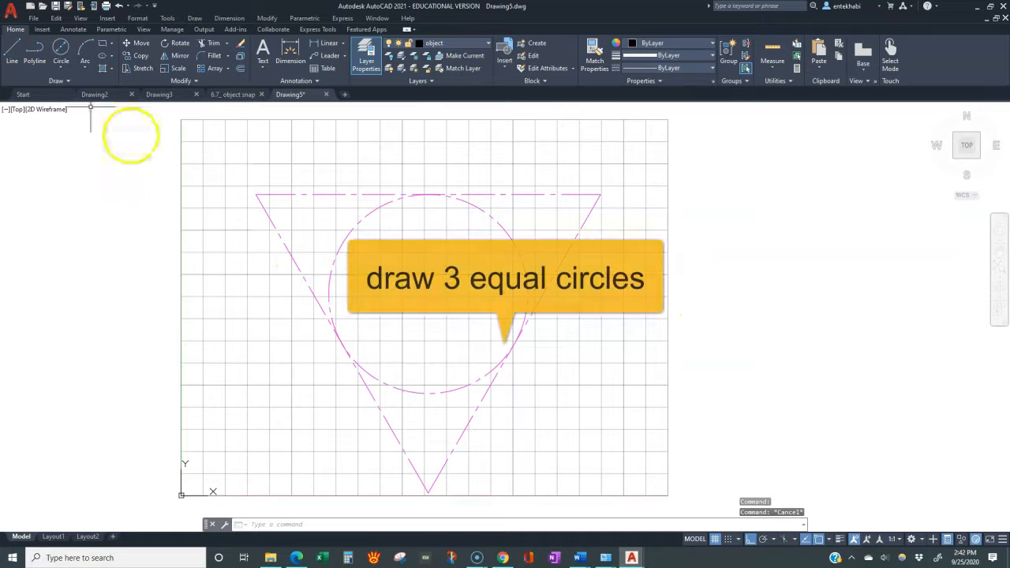
Draw a circle with a diameter of 2 centred on the triangle's upper-left corner.
{"action": "left_click", "coordinate": [61, 67]}
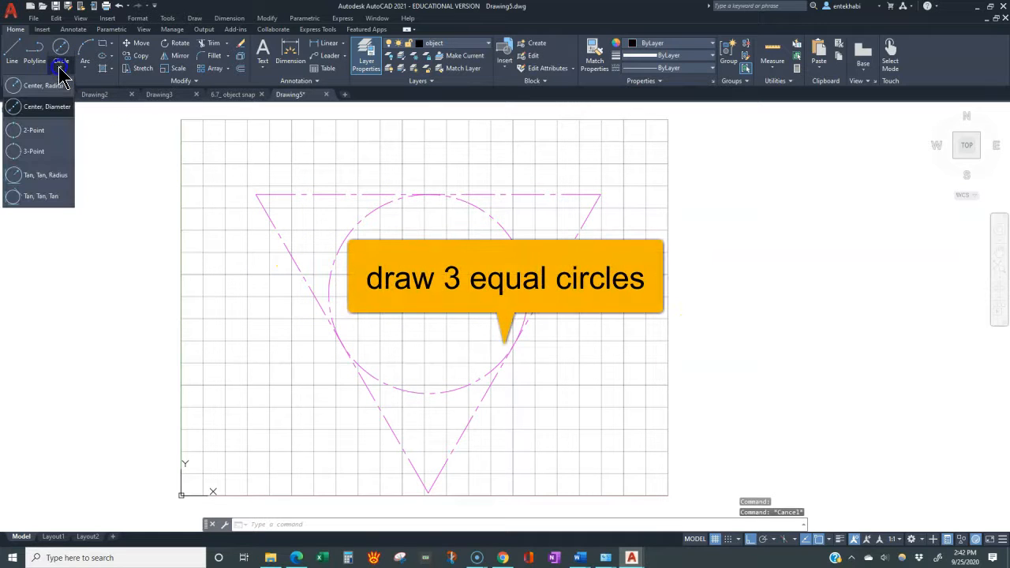
{"action": "left_click", "coordinate": [13, 87]}
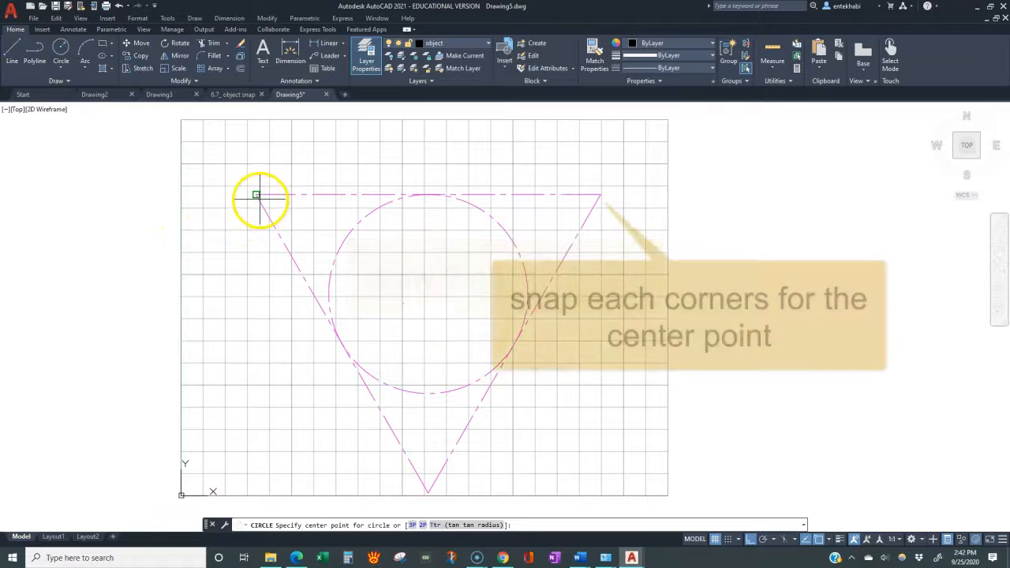
{"action": "left_click", "coordinate": [257, 195]}
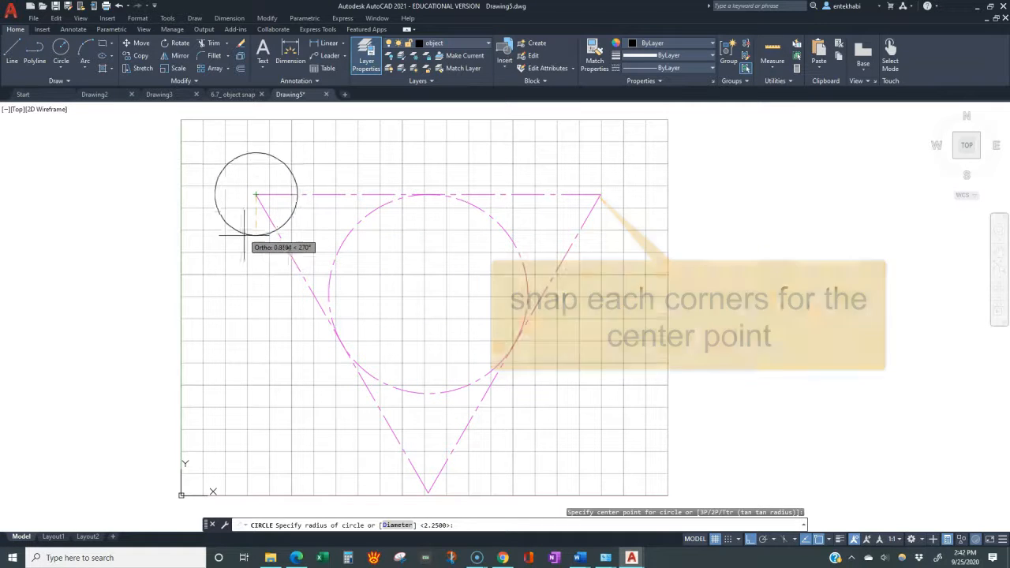
{"action": "left_click", "coordinate": [292, 280]}
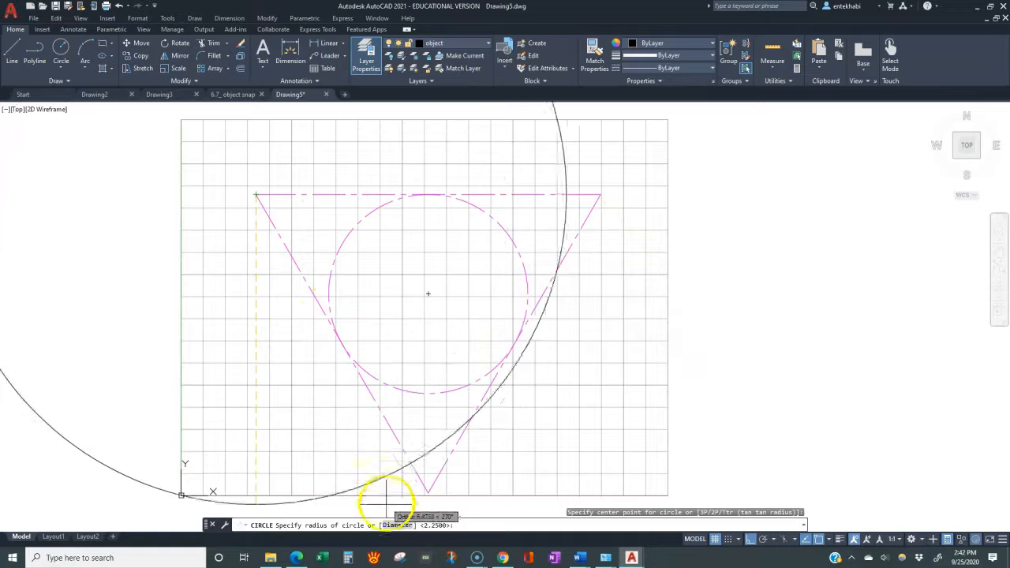
{"action": "left_click", "coordinate": [397, 525]}
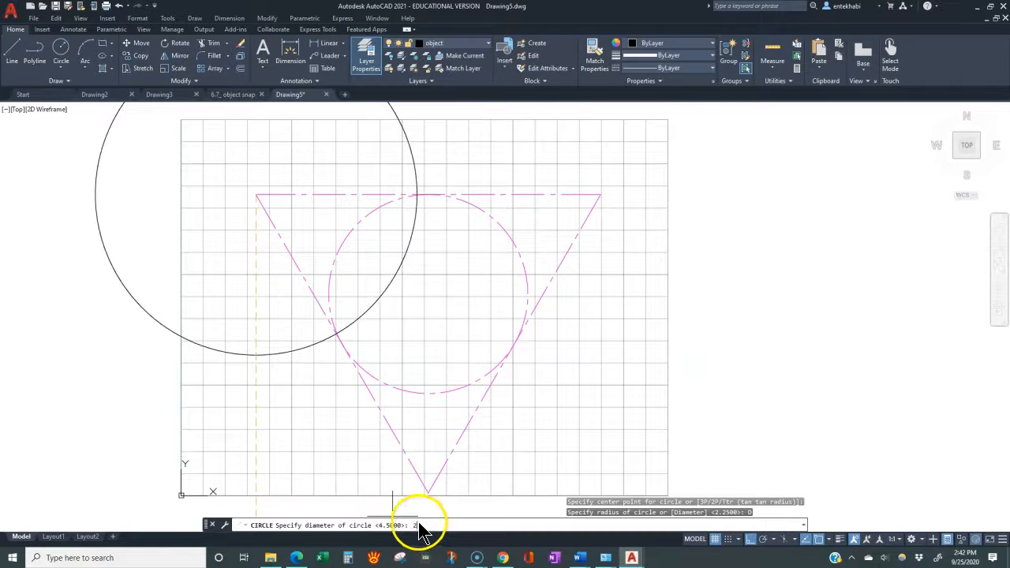
{"action": "type", "text": "2"}
{"action": "key", "text": "Return"}
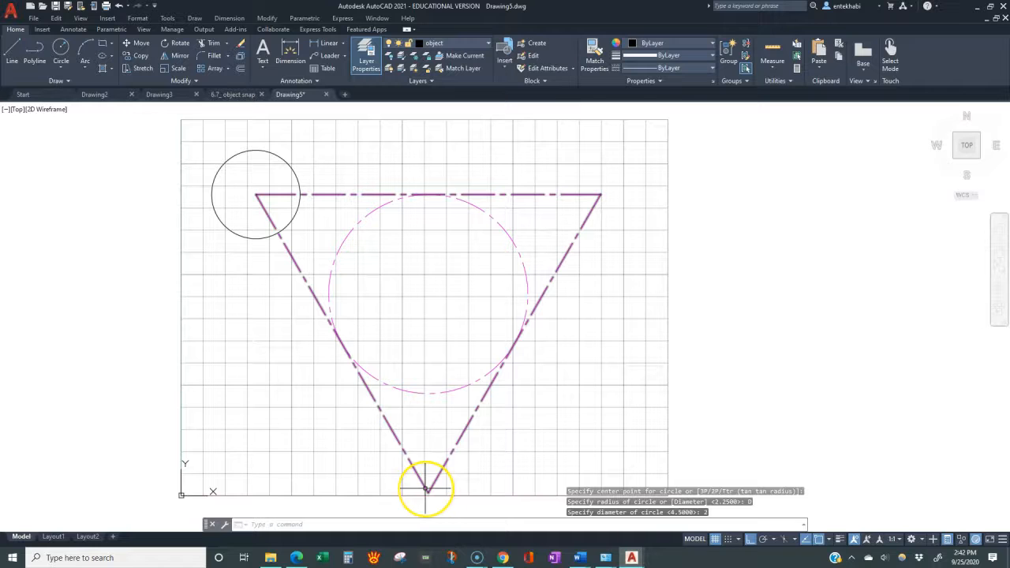
Draw two more circles of radius 1 centred on the triangle's upper-right and bottom corners.
{"action": "key", "text": "Return"}
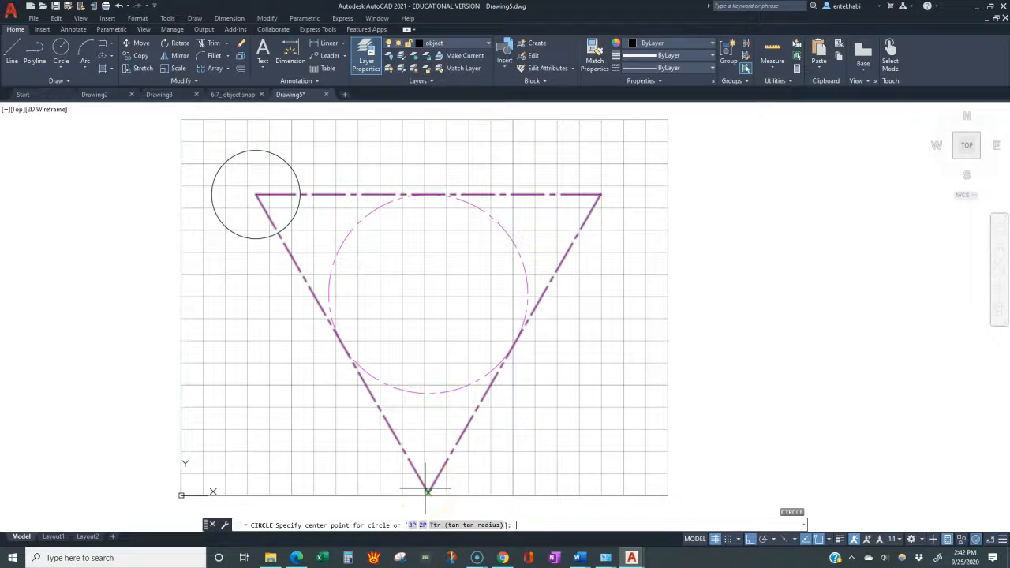
{"action": "left_click", "coordinate": [600, 196]}
{"action": "key", "text": "Return"}
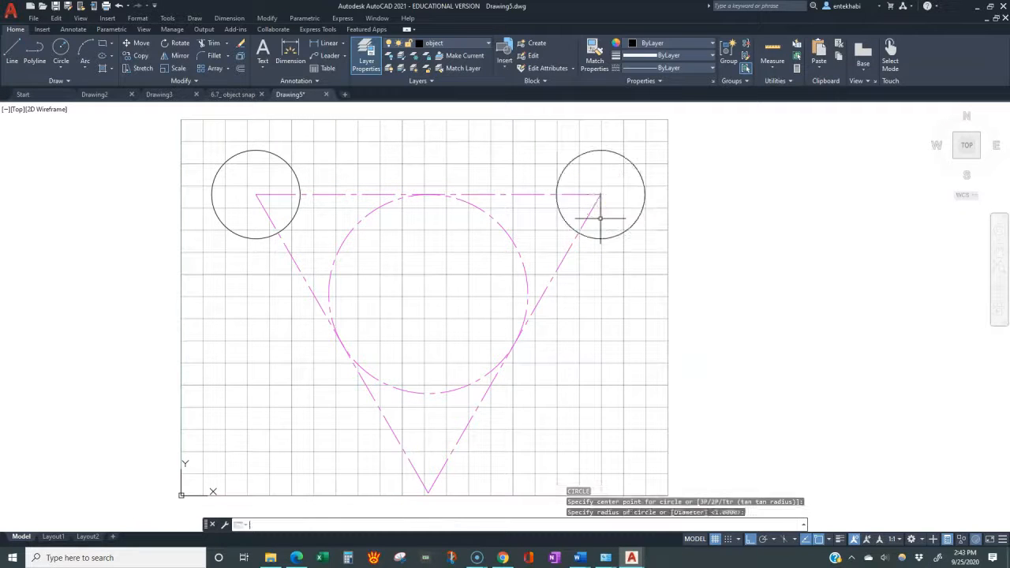
{"action": "key", "text": "Return"}
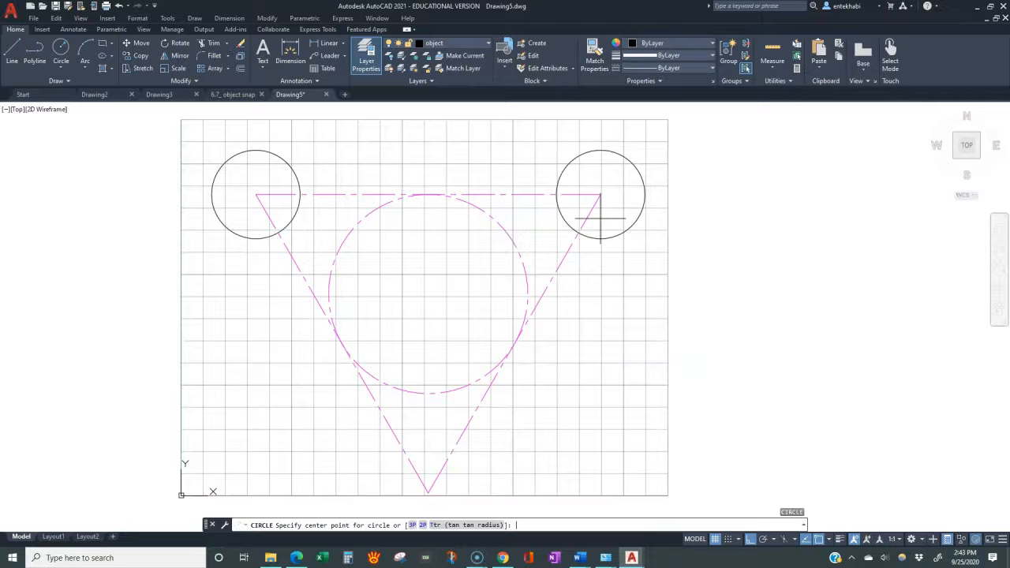
{"action": "left_click", "coordinate": [429, 492]}
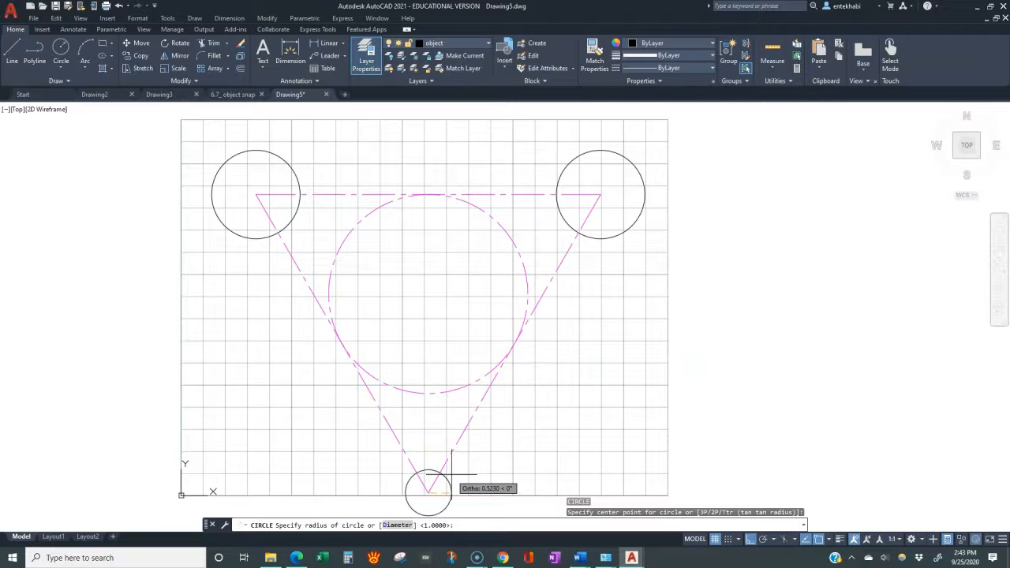
{"action": "key", "text": "Return"}
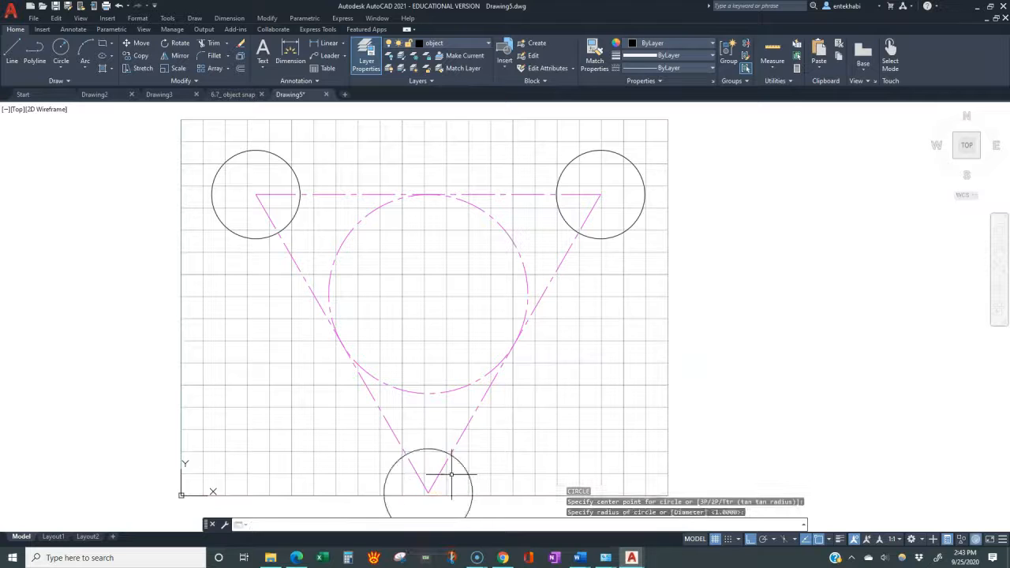
Draw a horizontal line joining the top quadrants of the two upper corner circles.
{"action": "scroll", "coordinate": [418, 387], "scroll_direction": "up", "scroll_amount": 5}
{"action": "scroll", "coordinate": [412, 376], "scroll_direction": "down", "scroll_amount": 7}
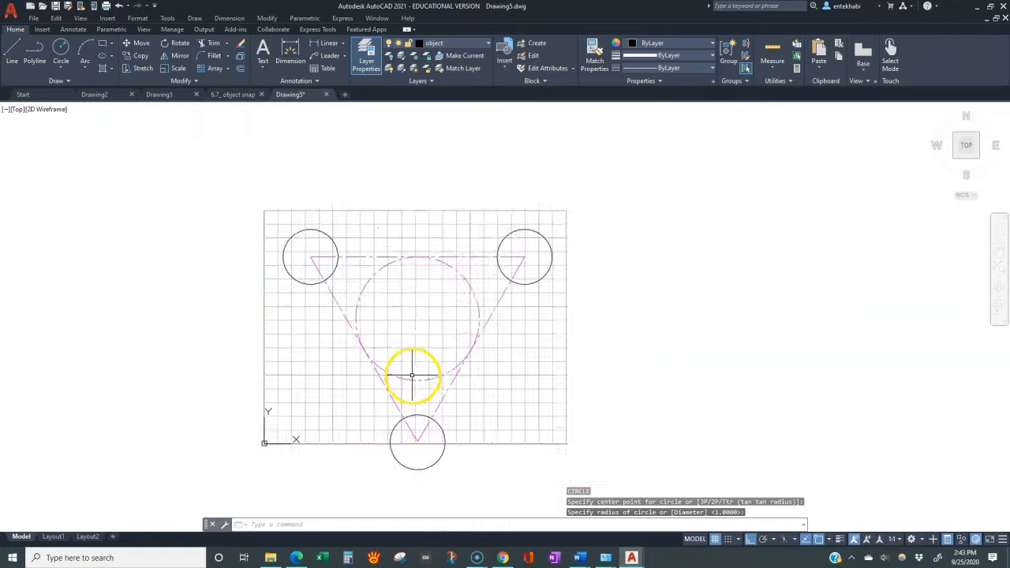
{"action": "mouse_move", "coordinate": [413, 375]}
{"action": "middle_mouse_down"}
{"action": "mouse_move", "coordinate": [421, 354]}
{"action": "mouse_move", "coordinate": [415, 439]}
{"action": "middle_mouse_up"}
{"action": "scroll", "coordinate": [414, 353], "scroll_direction": "up", "scroll_amount": 2}
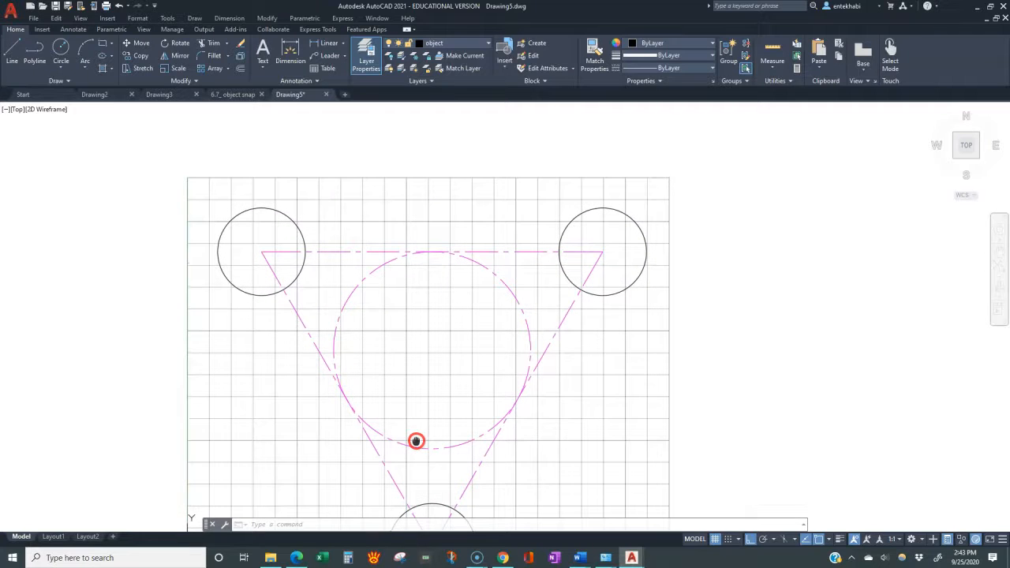
{"action": "left_click", "coordinate": [17, 54]}
{"action": "left_click", "coordinate": [262, 209]}
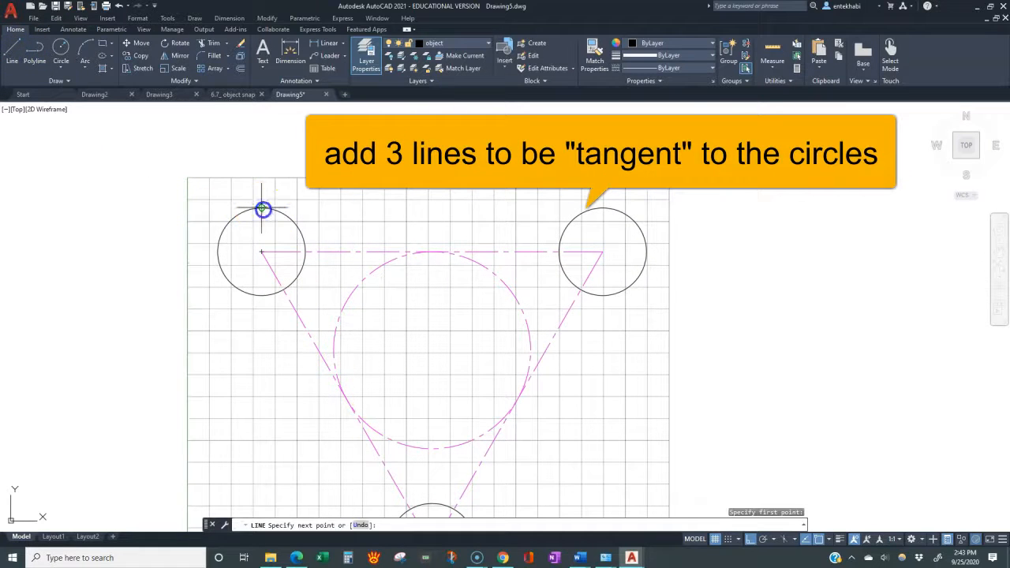
{"action": "left_click", "coordinate": [602, 207]}
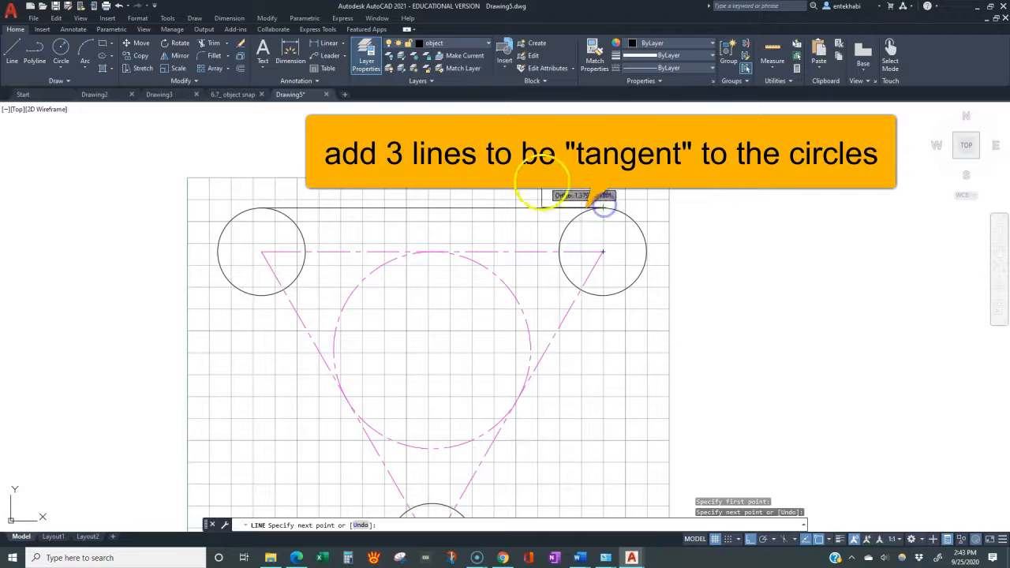
{"action": "right_click", "coordinate": [626, 183]}
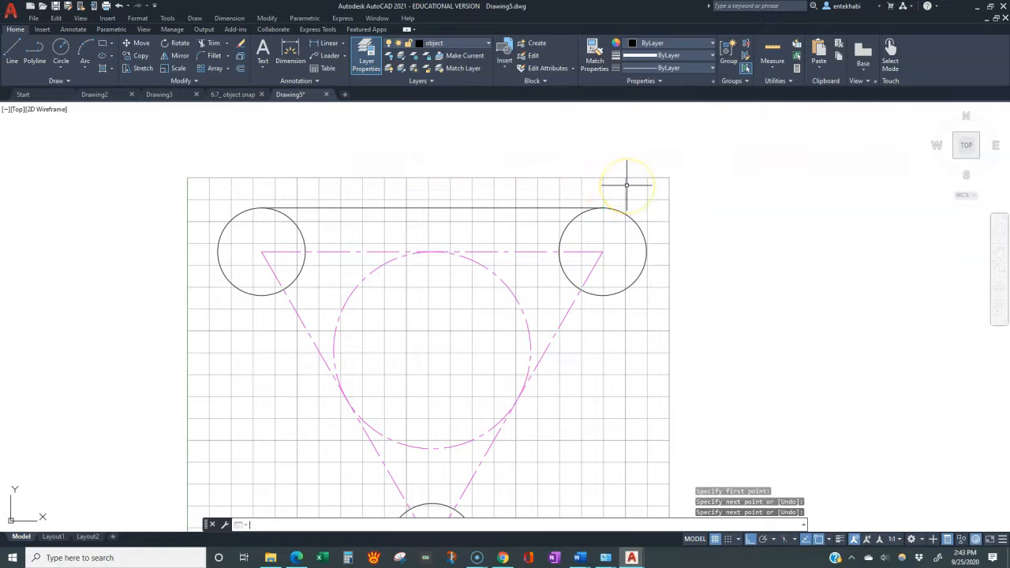
Draw a line tangent to the outer sides of the upper-right and bottom corner circles, using the Tangent object snap at both ends.
{"action": "key", "text": "Return"}
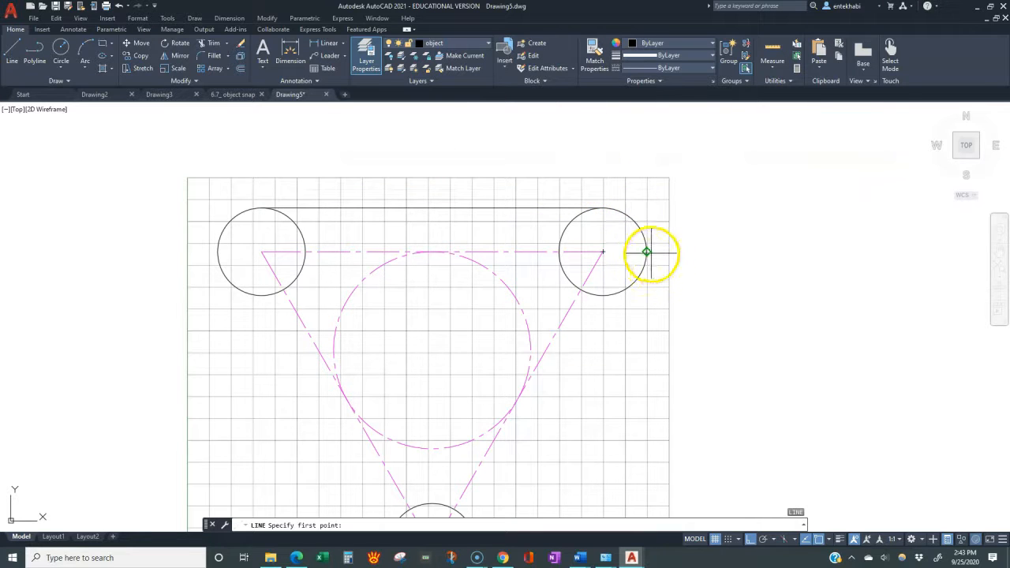
{"action": "right_click", "coordinate": [716, 237], "text": "shift"}
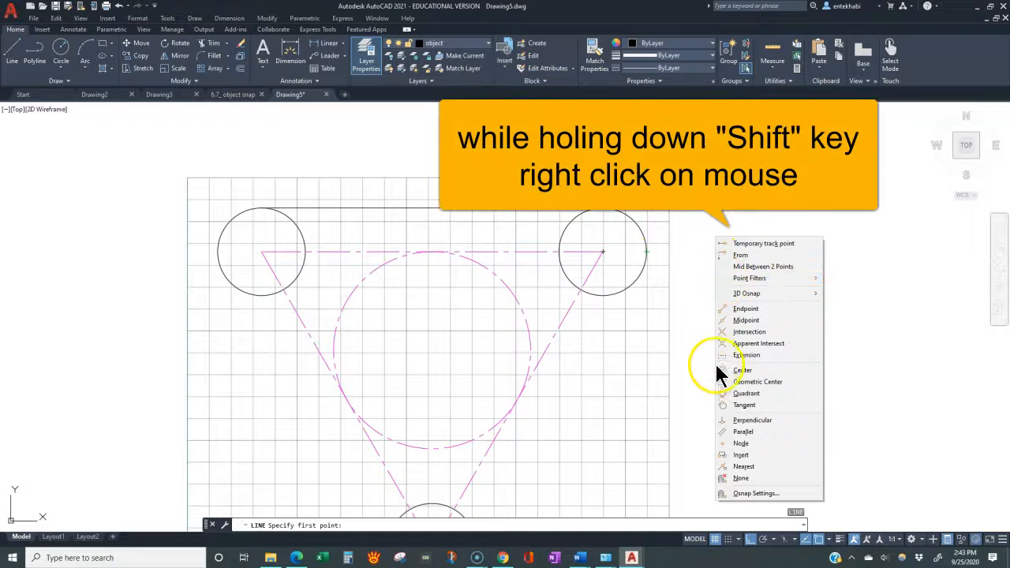
{"action": "left_click", "coordinate": [737, 404]}
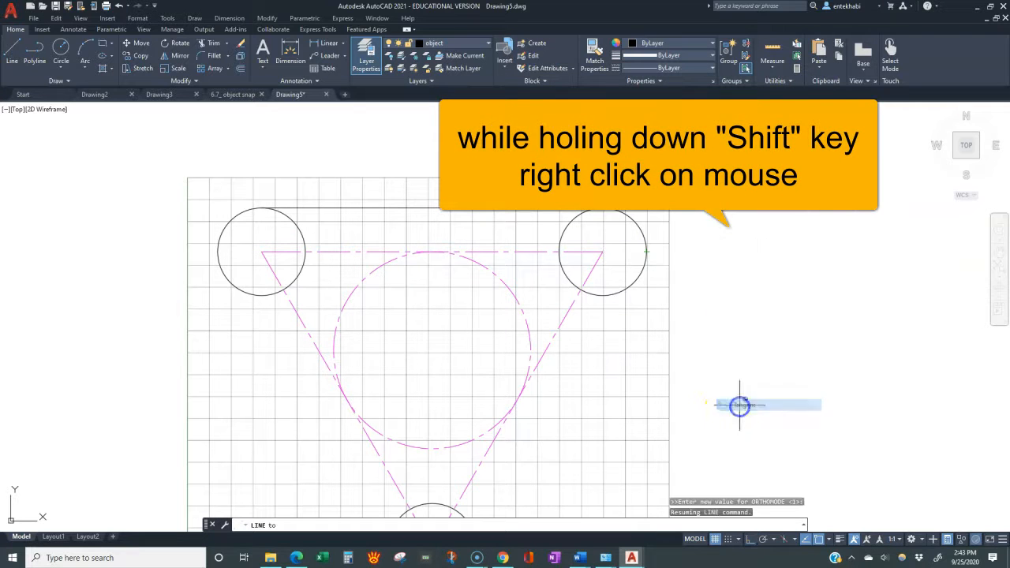
{"action": "left_click", "coordinate": [647, 263]}
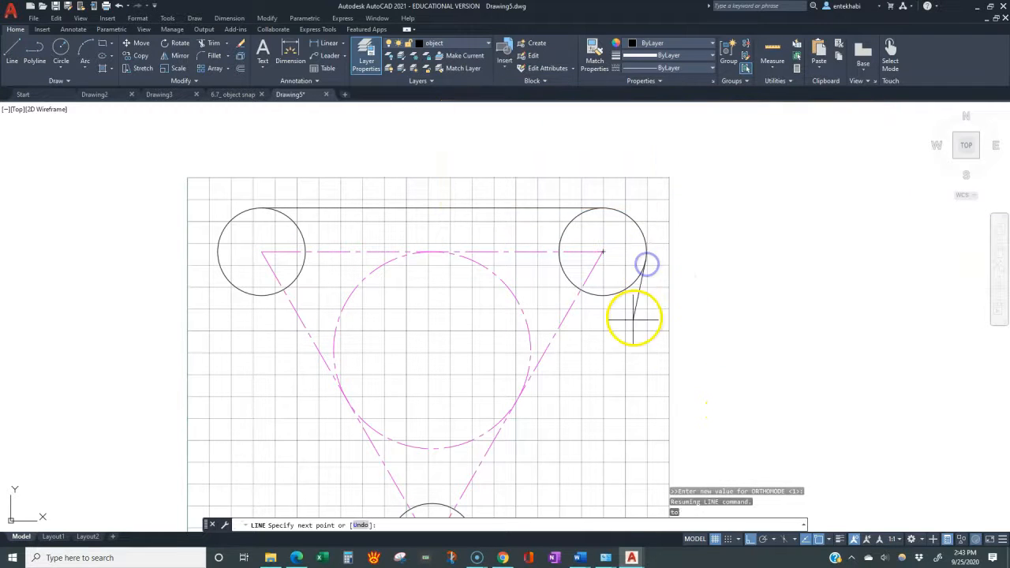
{"action": "mouse_move", "coordinate": [613, 365]}
{"action": "middle_mouse_down"}
{"action": "mouse_move", "coordinate": [606, 245]}
{"action": "mouse_move", "coordinate": [616, 208]}
{"action": "middle_mouse_up"}
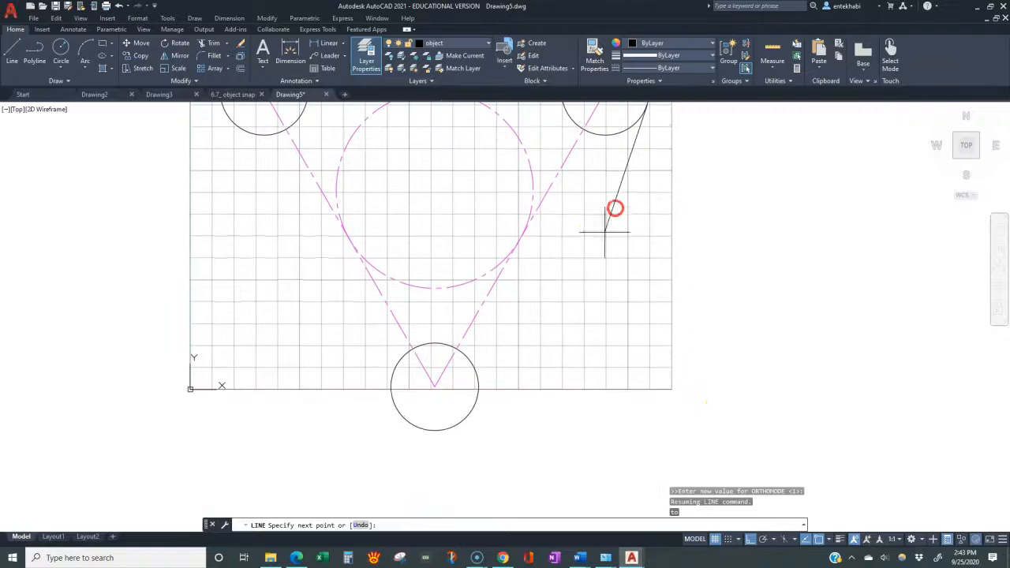
{"action": "right_click", "coordinate": [575, 304], "text": "shift"}
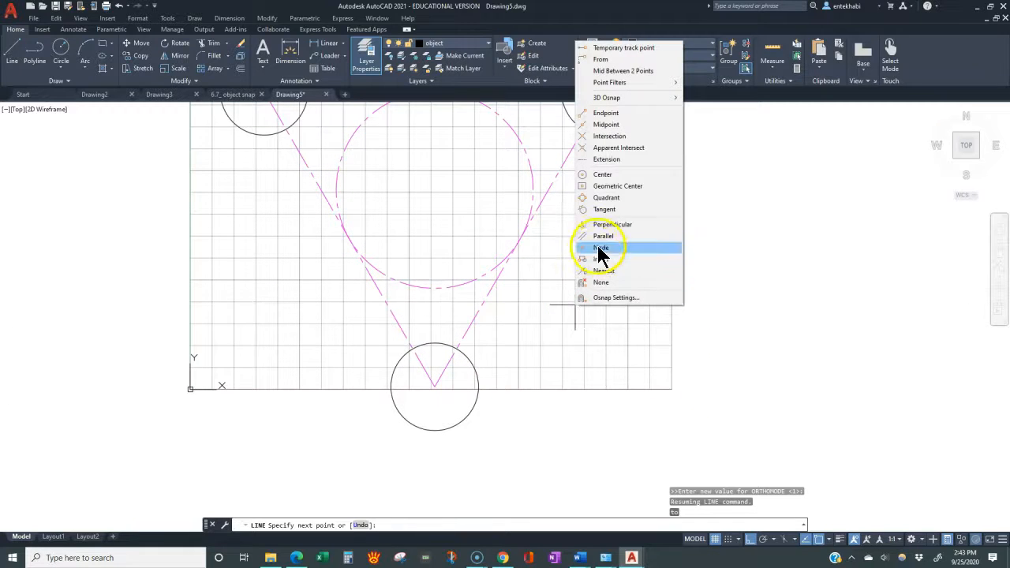
{"action": "left_click", "coordinate": [603, 209]}
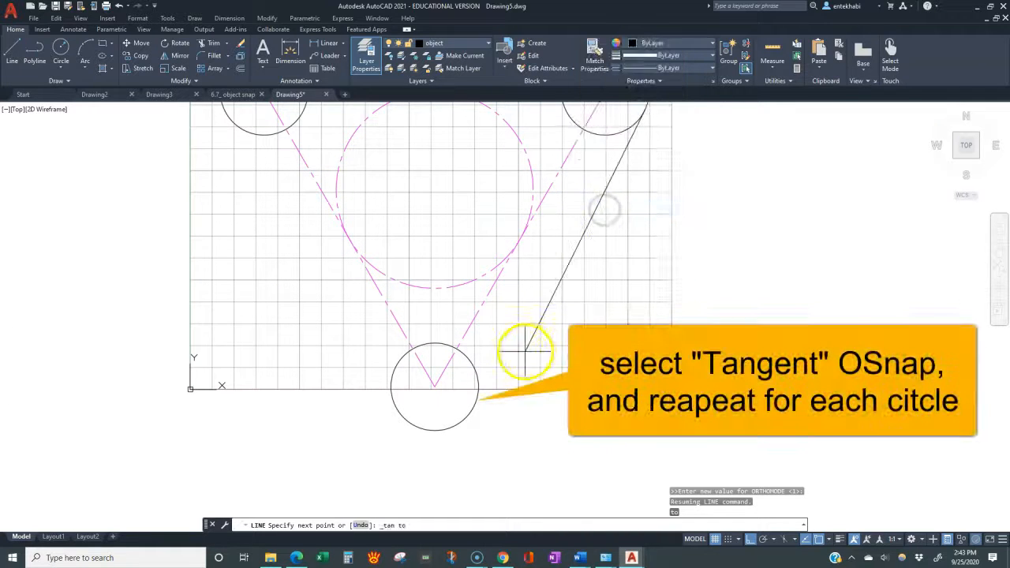
{"action": "left_click", "coordinate": [478, 404]}
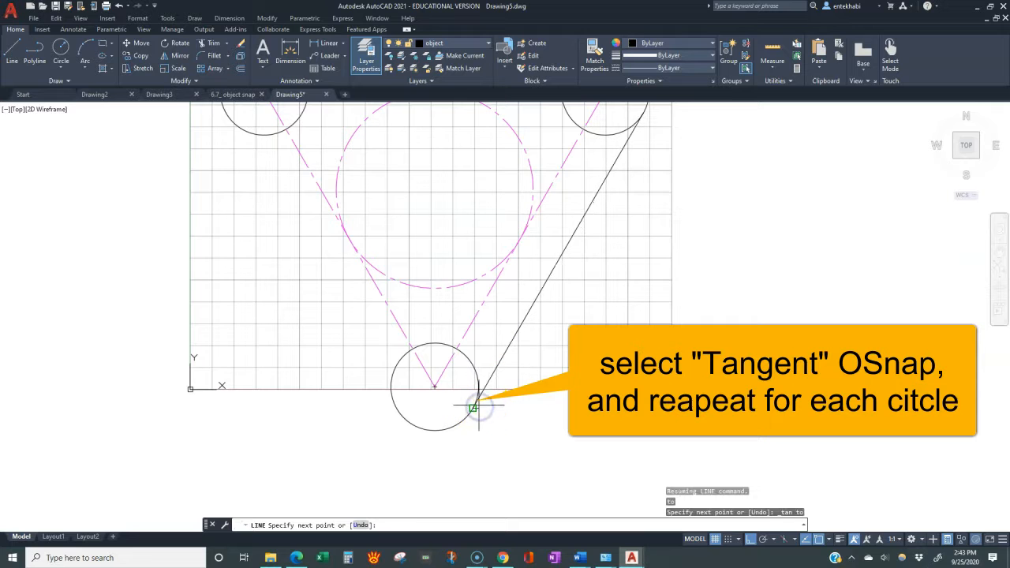
{"action": "key", "text": "Return"}
Draw a line tangent to the outer sides of the bottom and upper-left corner circles, using the Tangent object snap at both ends.
{"action": "key", "text": "Return"}
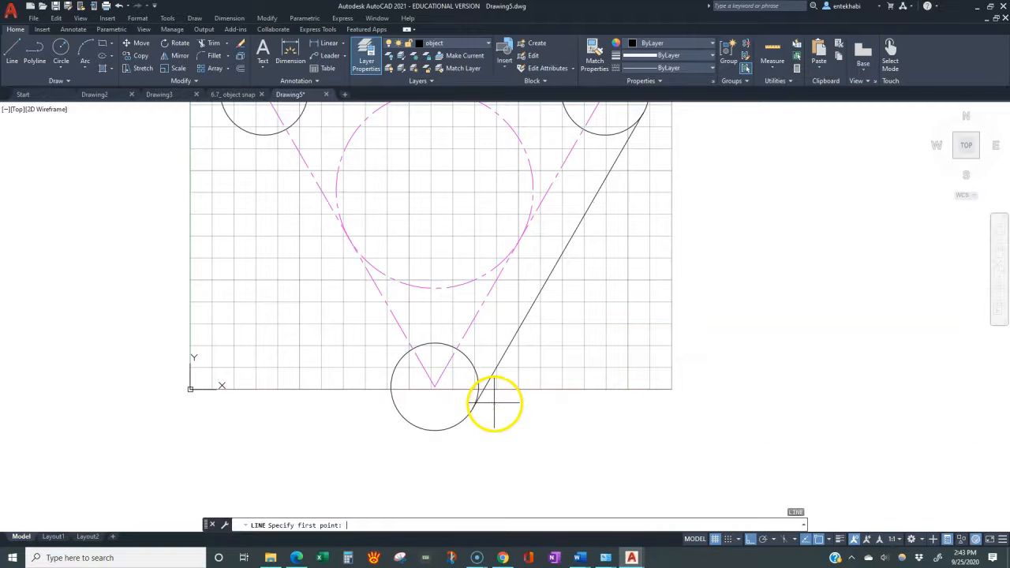
{"action": "scroll", "coordinate": [361, 419], "scroll_direction": "up", "scroll_amount": 3}
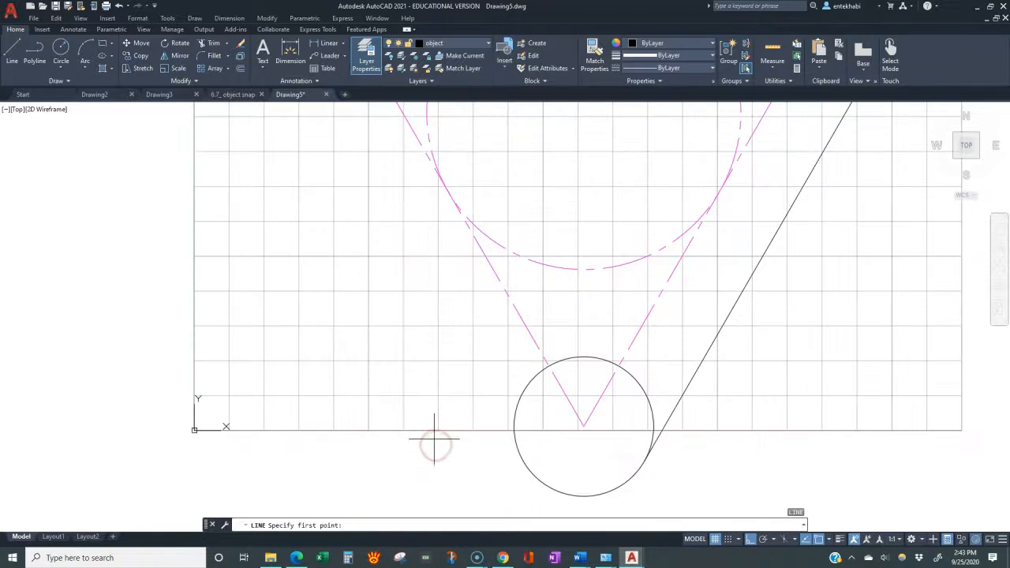
{"action": "right_click", "coordinate": [514, 460], "text": "shift"}
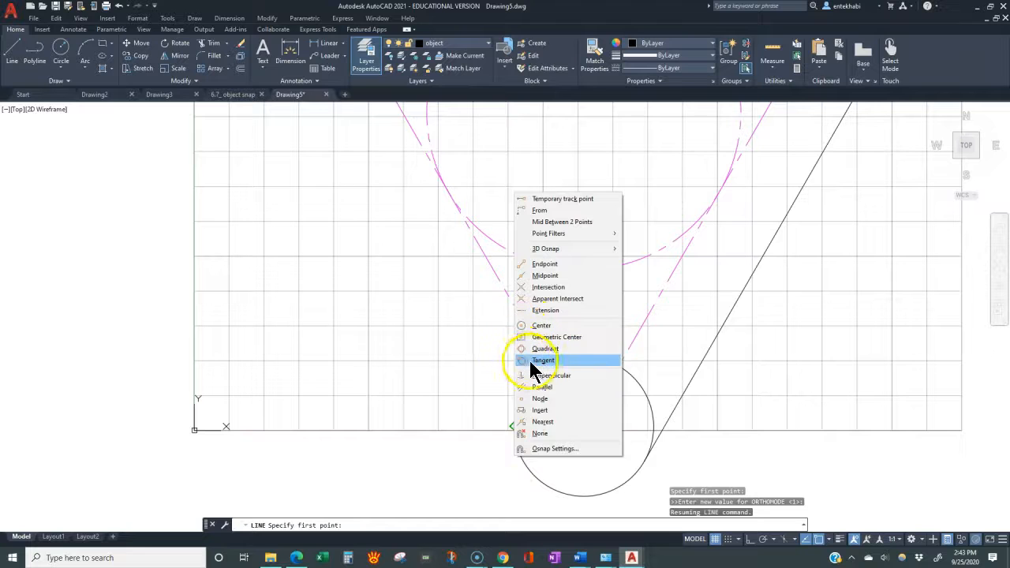
{"action": "left_click", "coordinate": [542, 359]}
{"action": "left_click", "coordinate": [521, 461]}
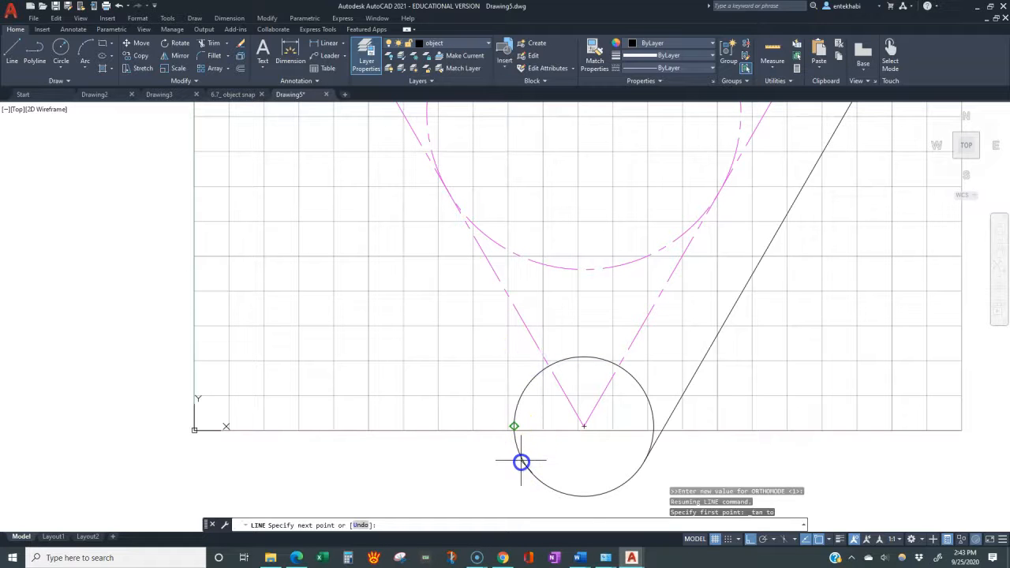
{"action": "scroll", "coordinate": [478, 392], "scroll_direction": "up", "scroll_amount": 3}
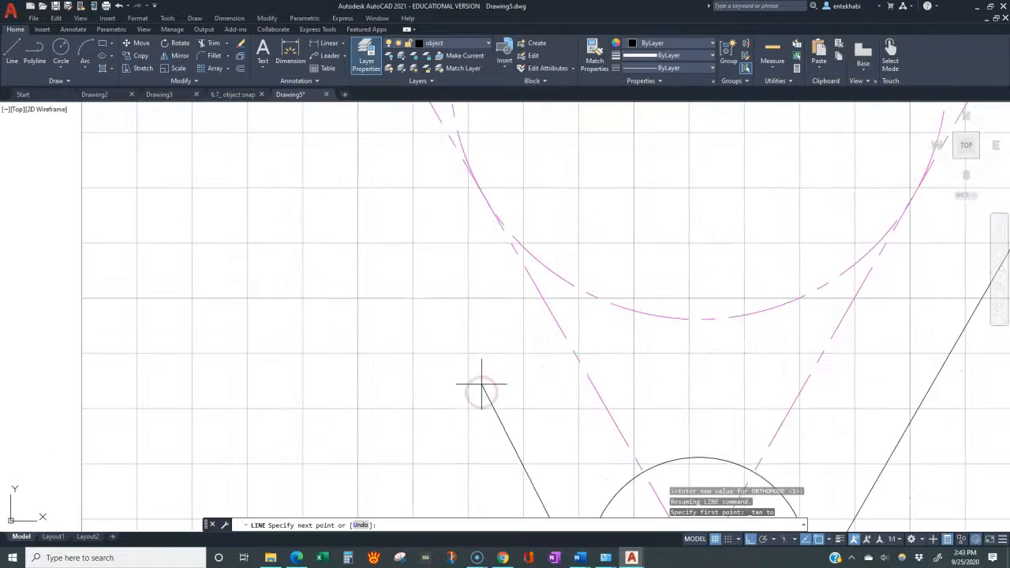
{"action": "scroll", "coordinate": [482, 387], "scroll_direction": "down", "scroll_amount": 4}
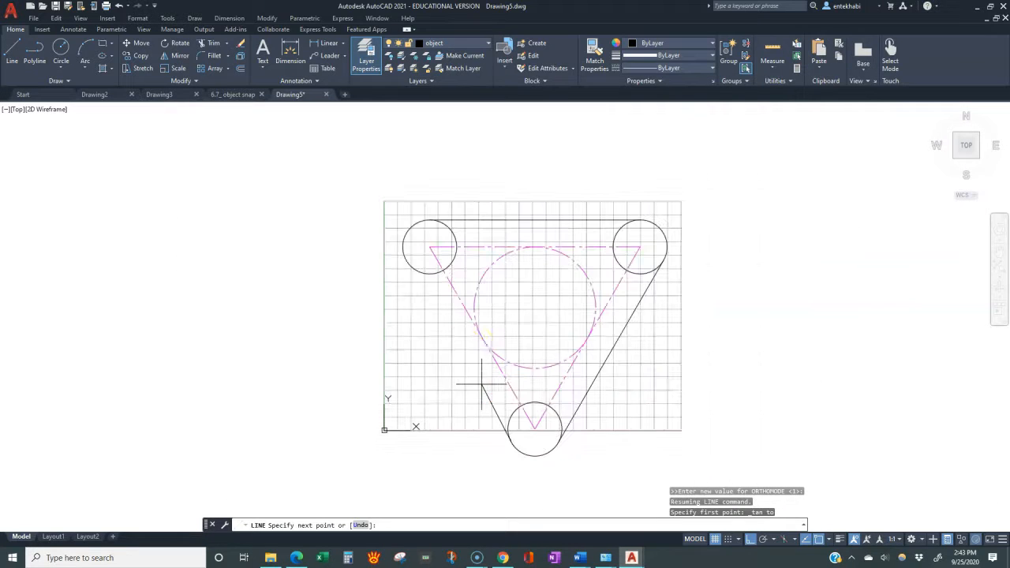
{"action": "right_click", "coordinate": [396, 289], "text": "shift"}
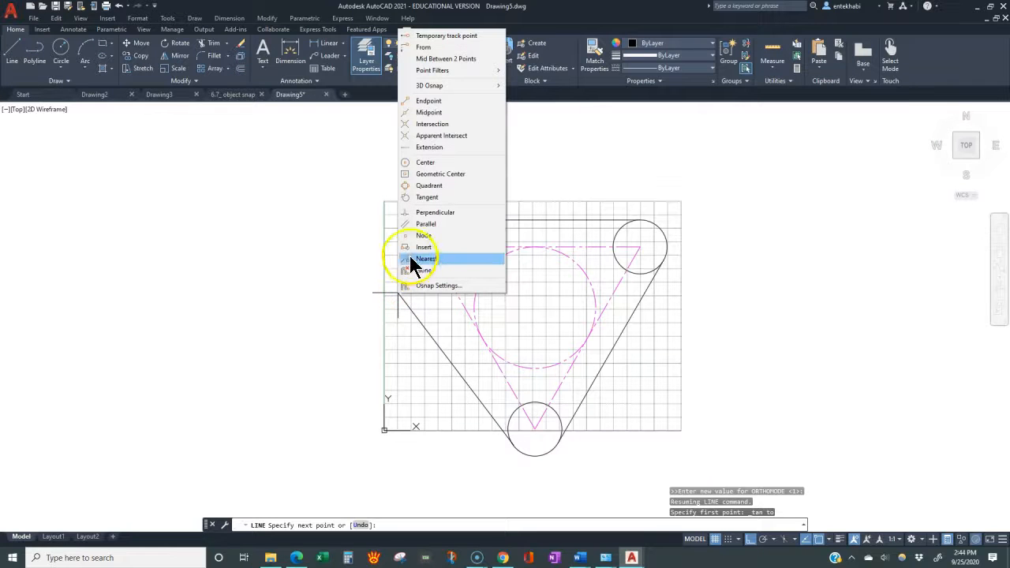
{"action": "left_click", "coordinate": [418, 198]}
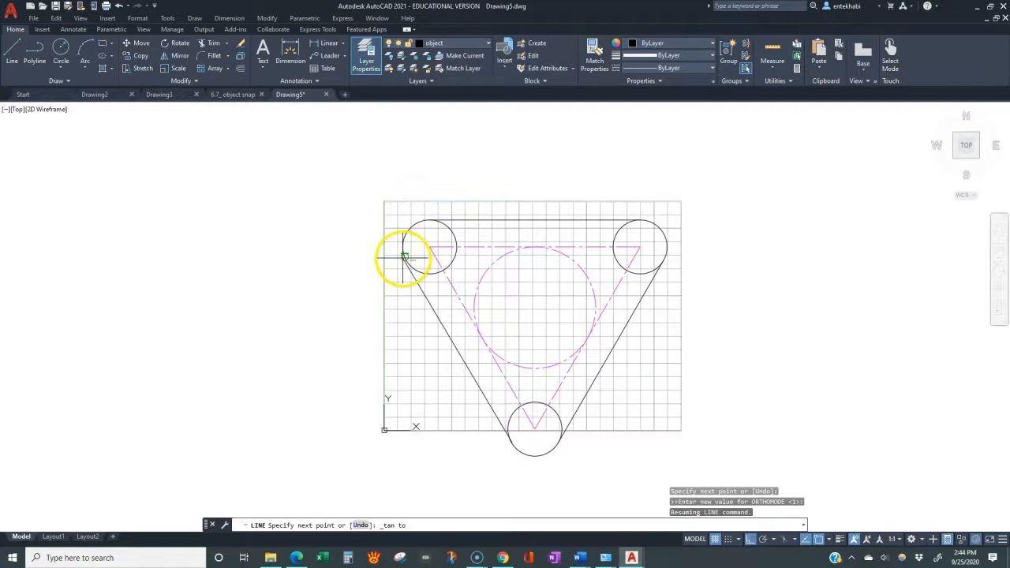
{"action": "left_click", "coordinate": [403, 257]}
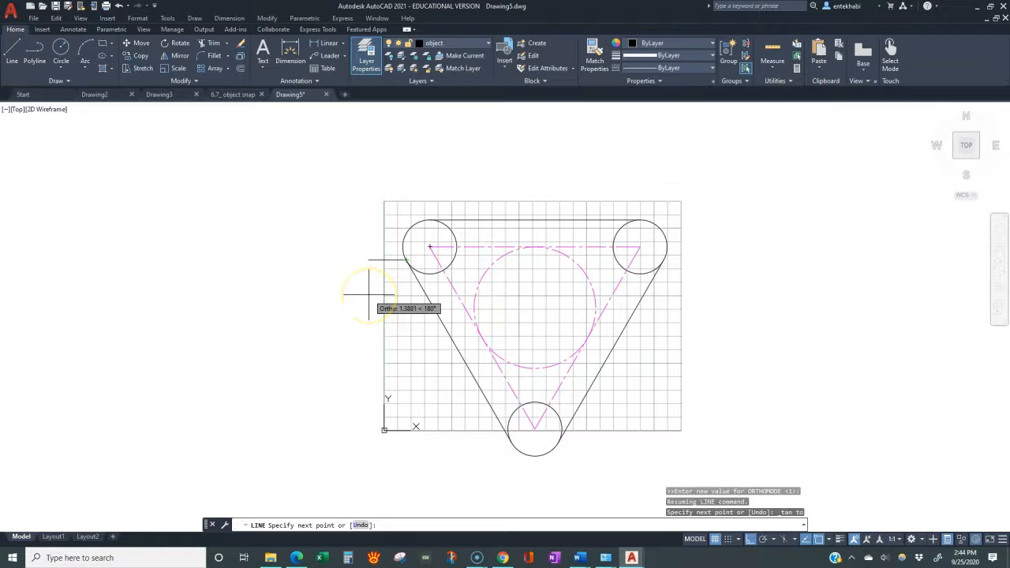
{"action": "key", "text": "Return"}
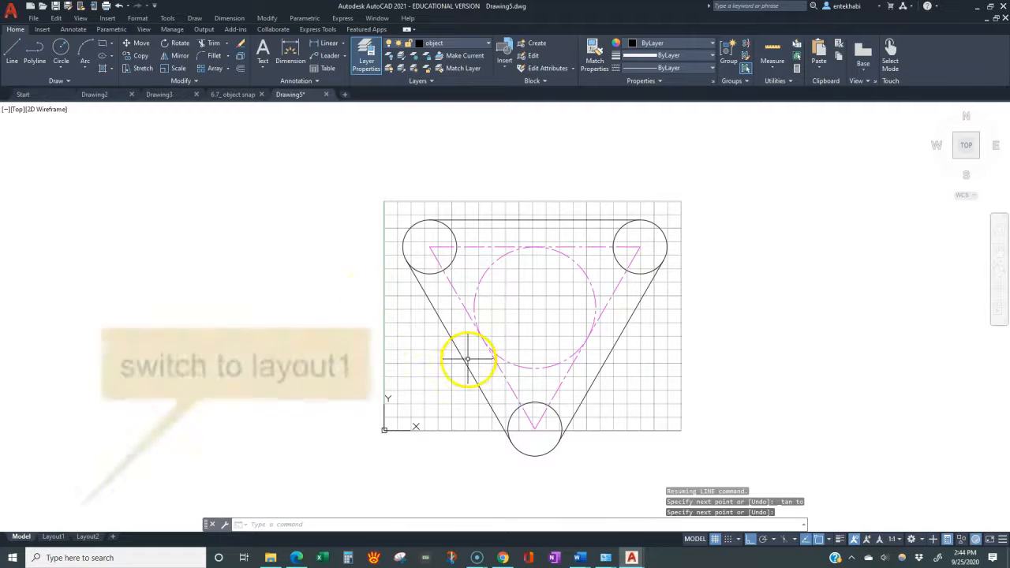
Switch to Layout1, set the viewport's standard scale to 1:2 and clear the selection.
{"action": "scroll", "coordinate": [462, 355], "scroll_direction": "up", "scroll_amount": 2}
{"action": "middle_click_drag", "start_coordinate": [440, 349], "coordinate": [289, 327]}
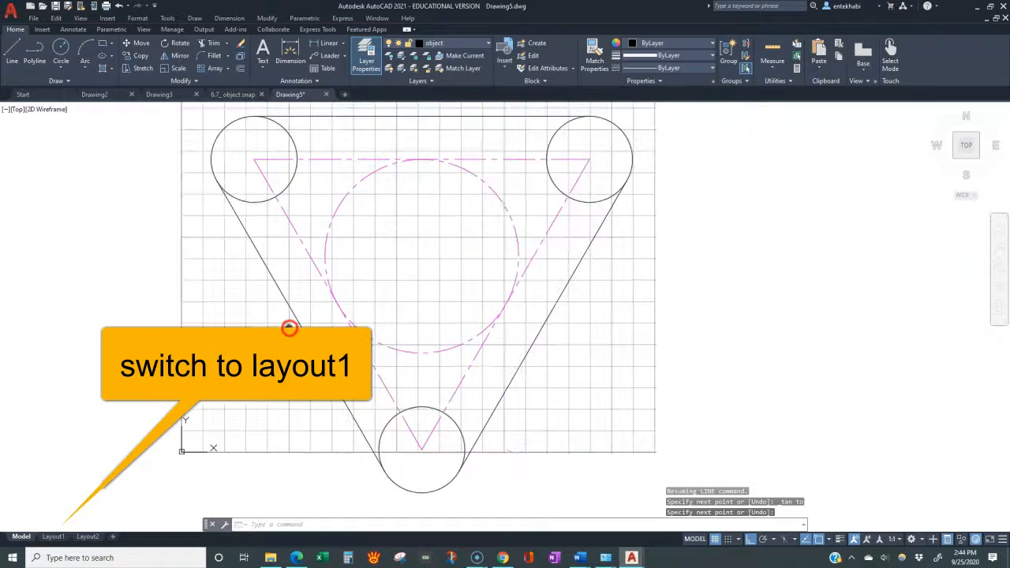
{"action": "left_click", "coordinate": [52, 537]}
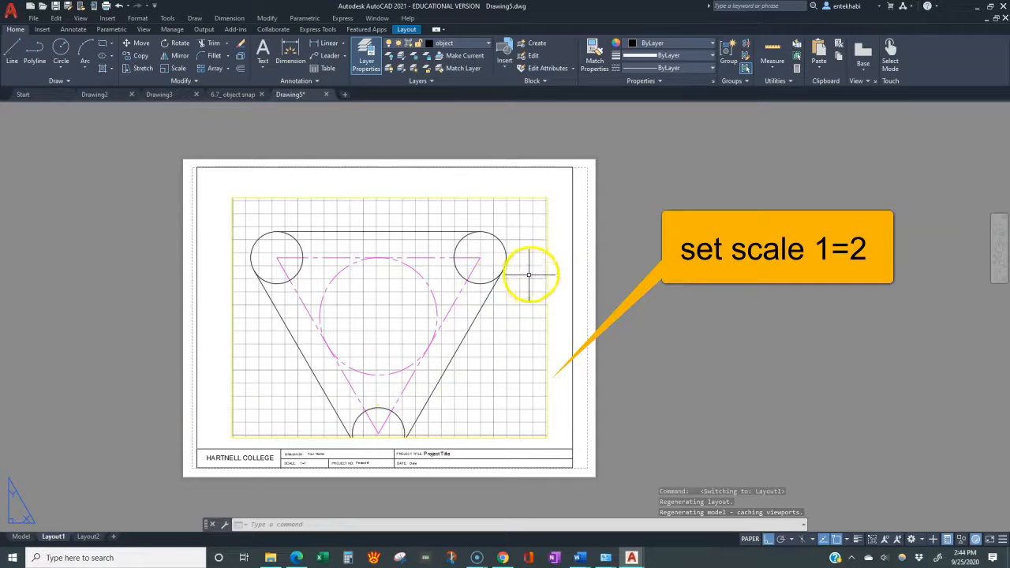
{"action": "left_click", "coordinate": [546, 316]}
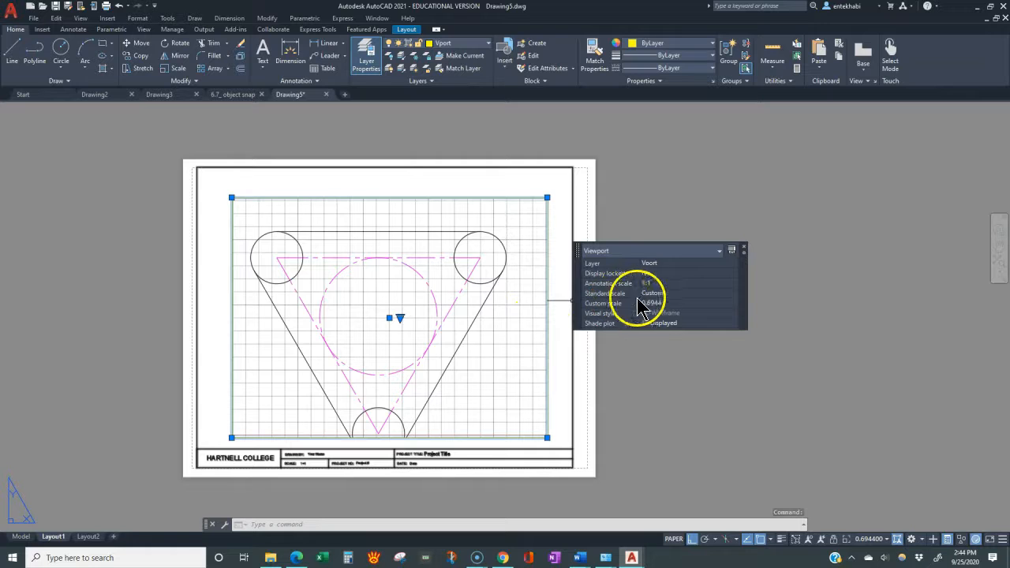
{"action": "left_click", "coordinate": [668, 297]}
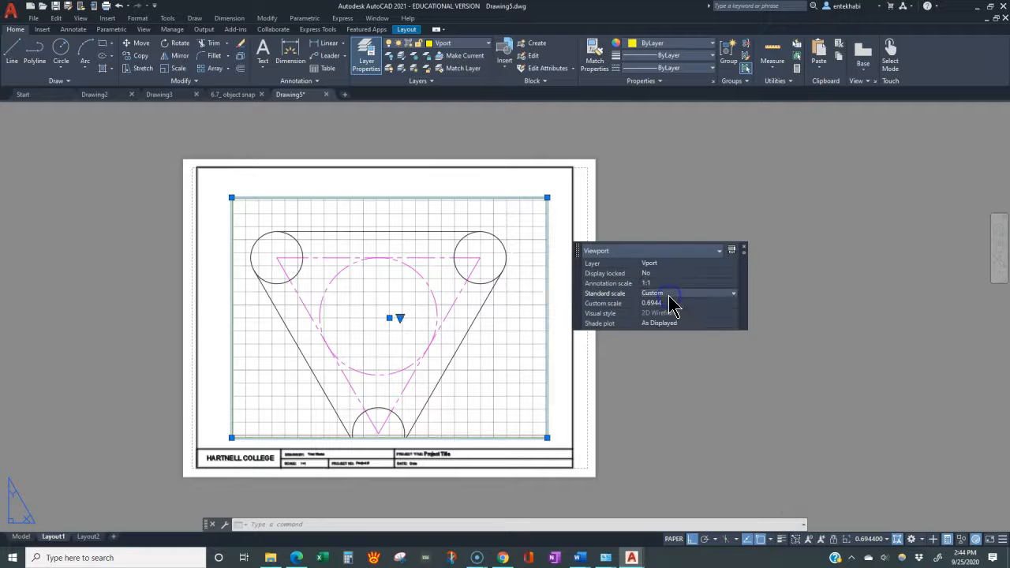
{"action": "left_click", "coordinate": [734, 295]}
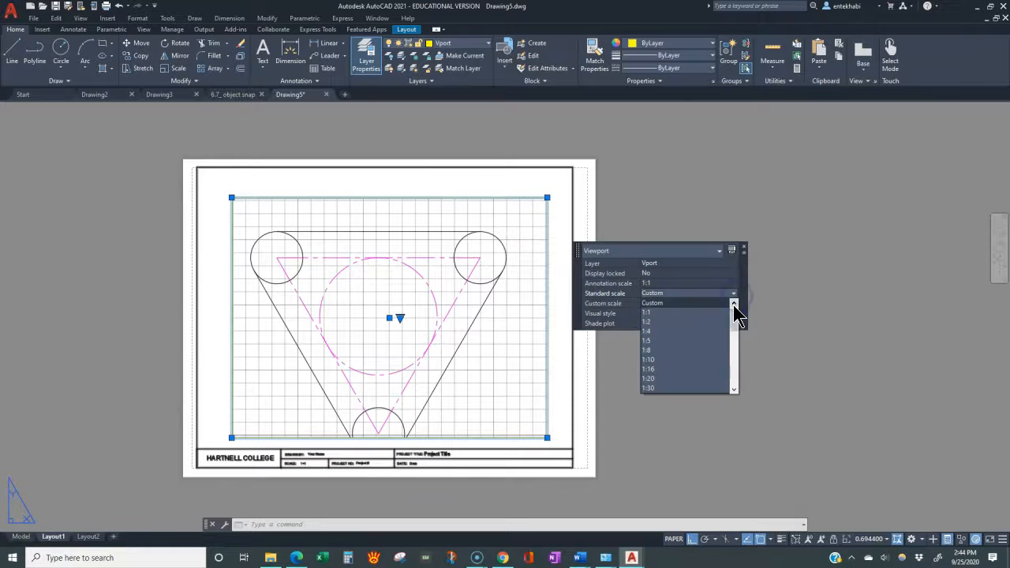
{"action": "left_click", "coordinate": [647, 322]}
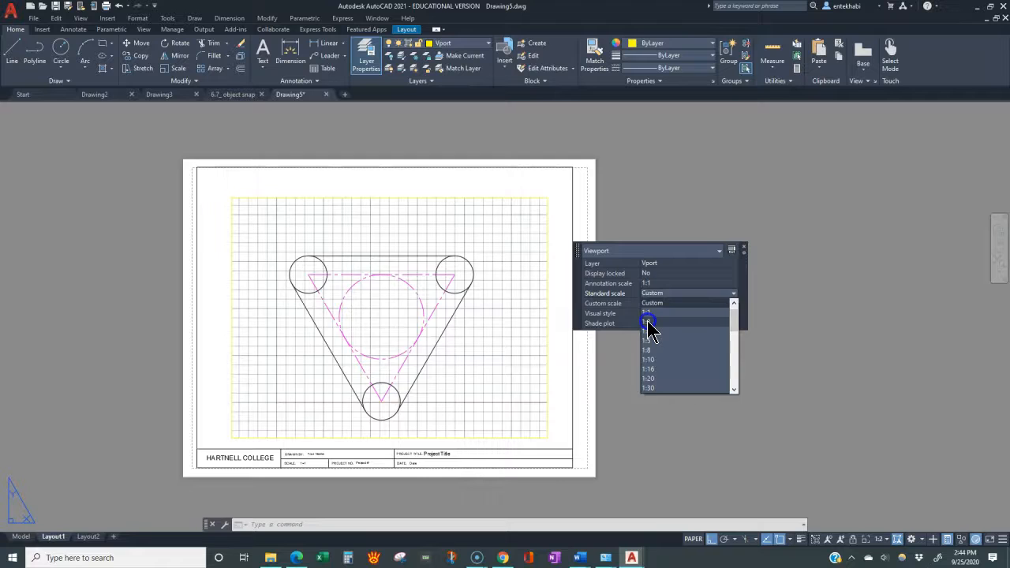
{"action": "left_click", "coordinate": [647, 324]}
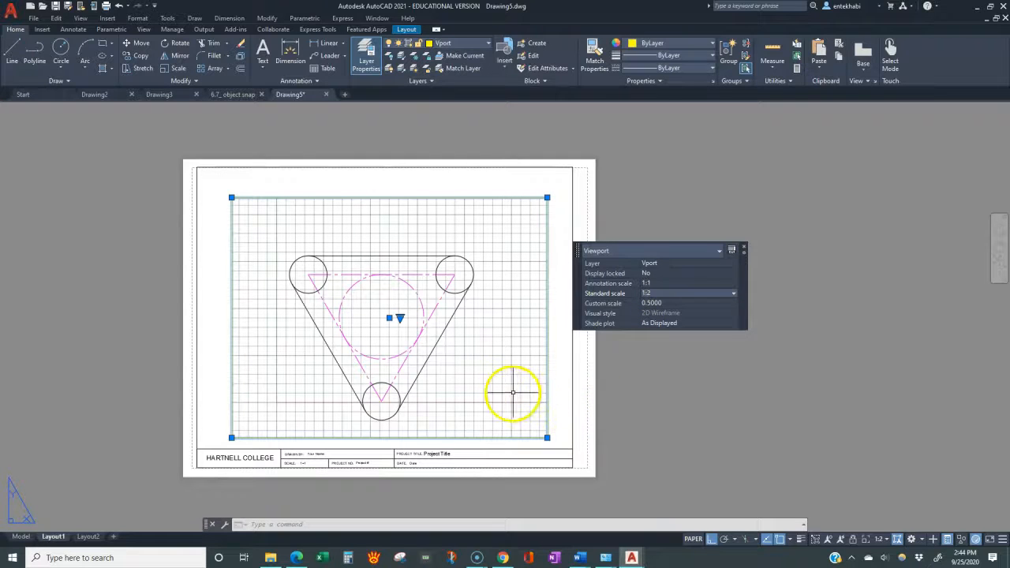
{"action": "key", "text": "Escape"}
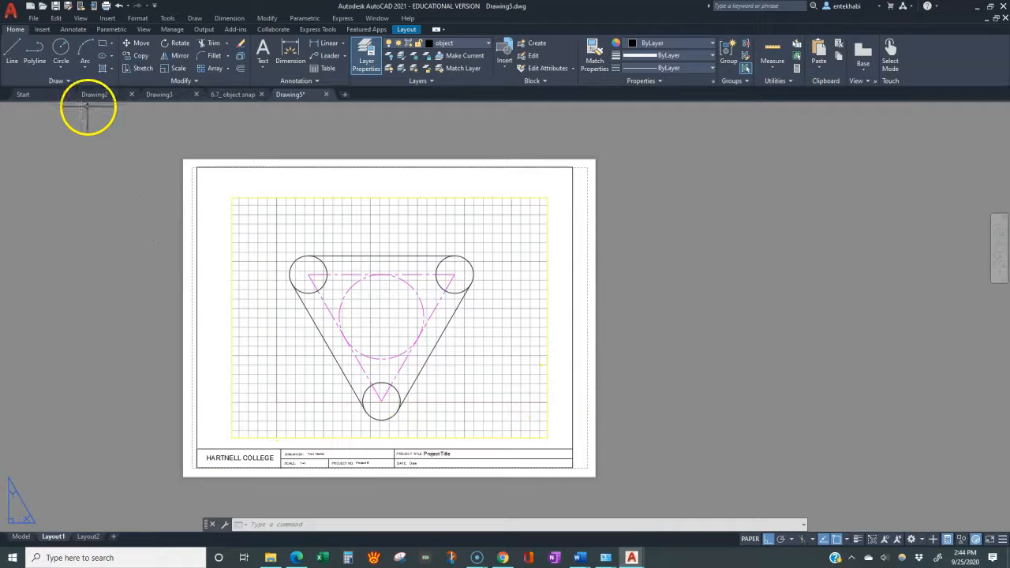
Save the drawing.
{"action": "left_click", "coordinate": [57, 7]}
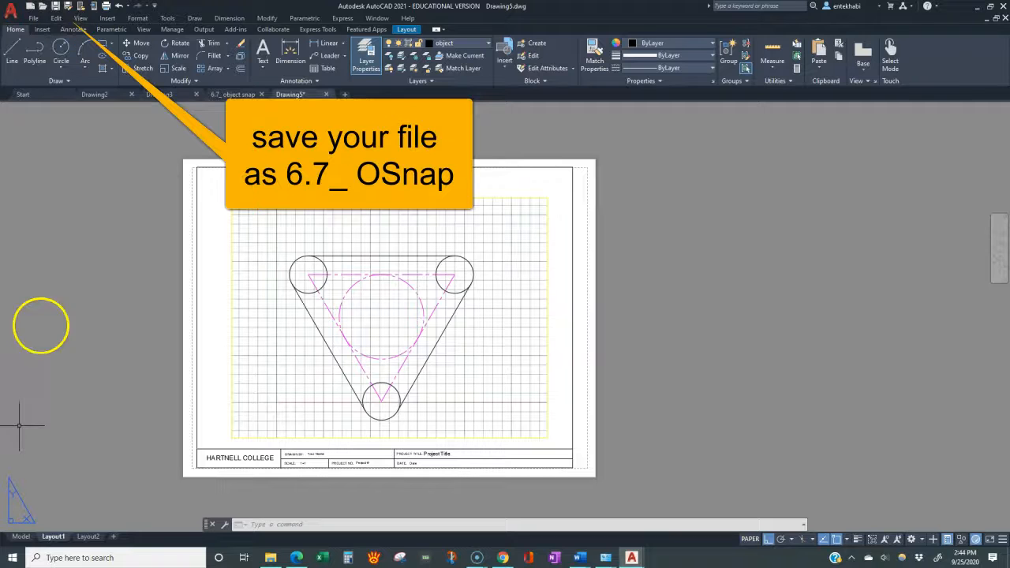